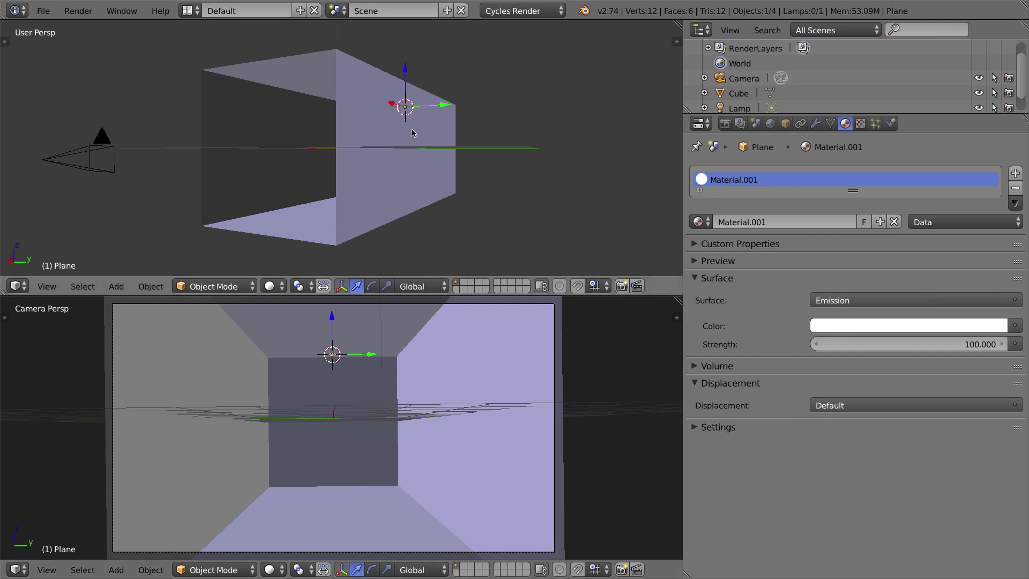
# - Render the room scene lit by the small emission plane at the ceiling
pyautogui.moveTo(378, 100); pyautogui.dragTo(351, 114, button='middle')
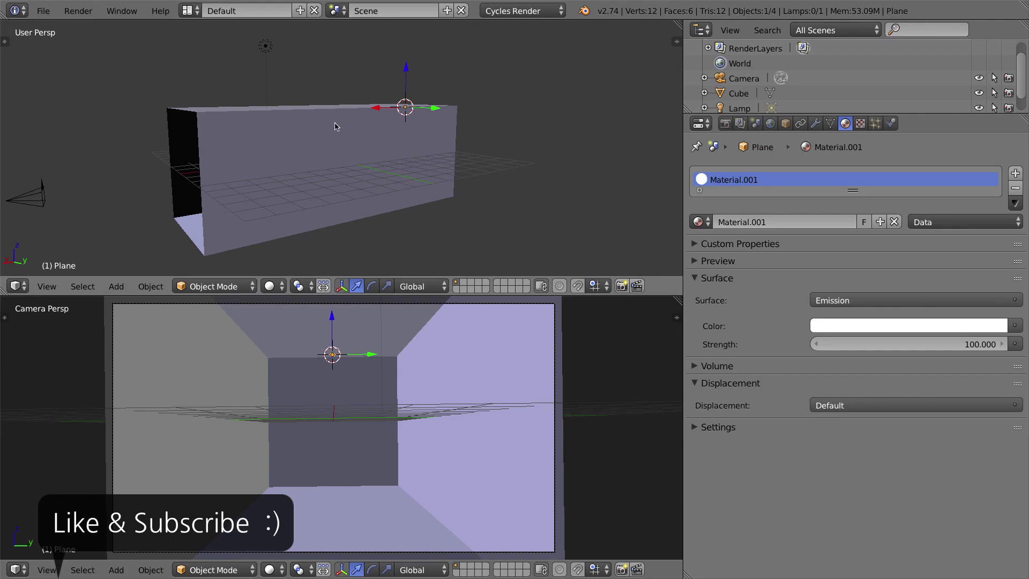
pyautogui.moveTo(334, 126); pyautogui.dragTo(425, 118, button='middle')
pyautogui.scroll(5, 444, 92)
pyautogui.scroll(3, 410, 114)
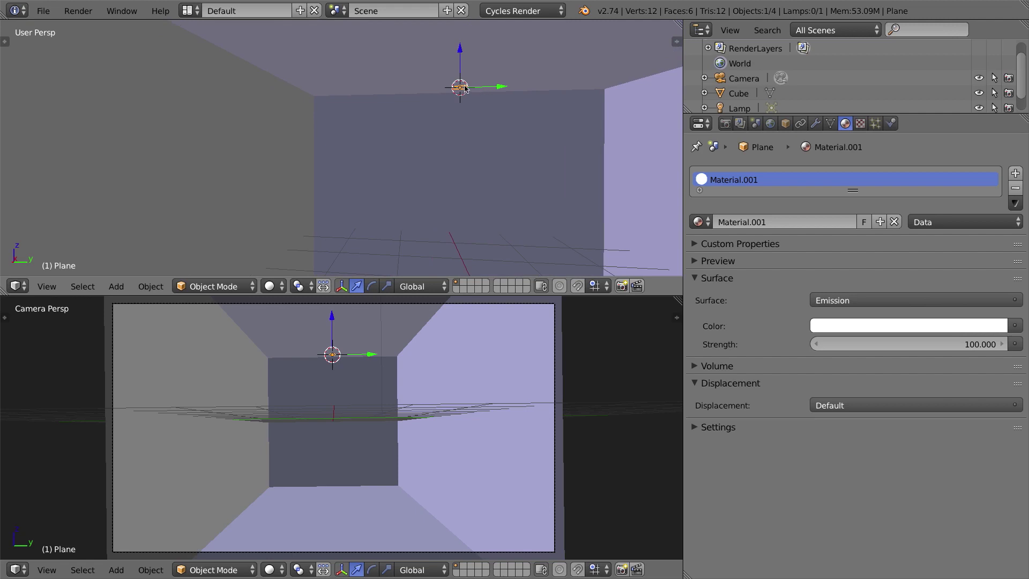
pyautogui.moveTo(452, 79); pyautogui.dragTo(458, 88, button='middle')
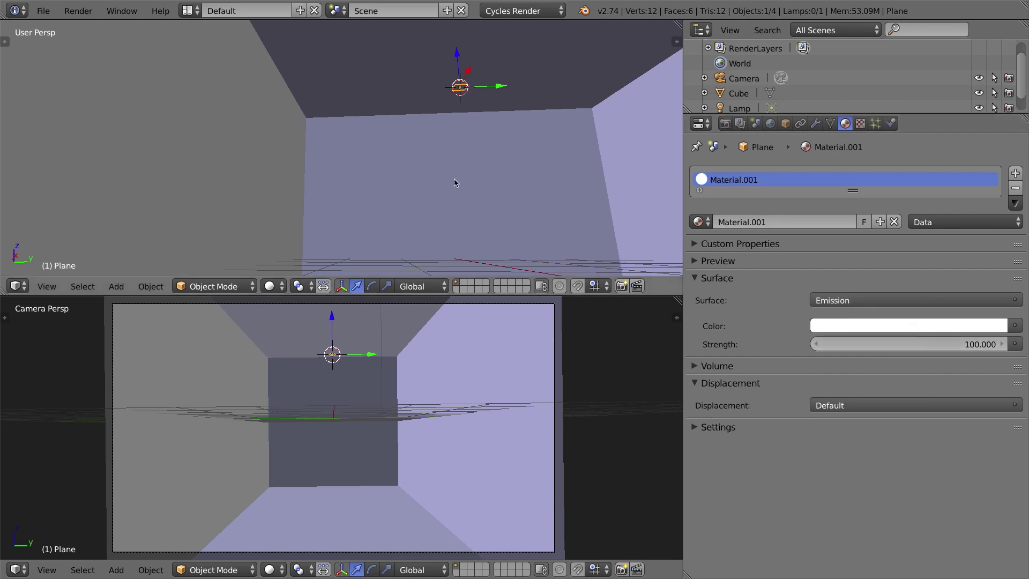
pyautogui.scroll(-8, 483, 108)
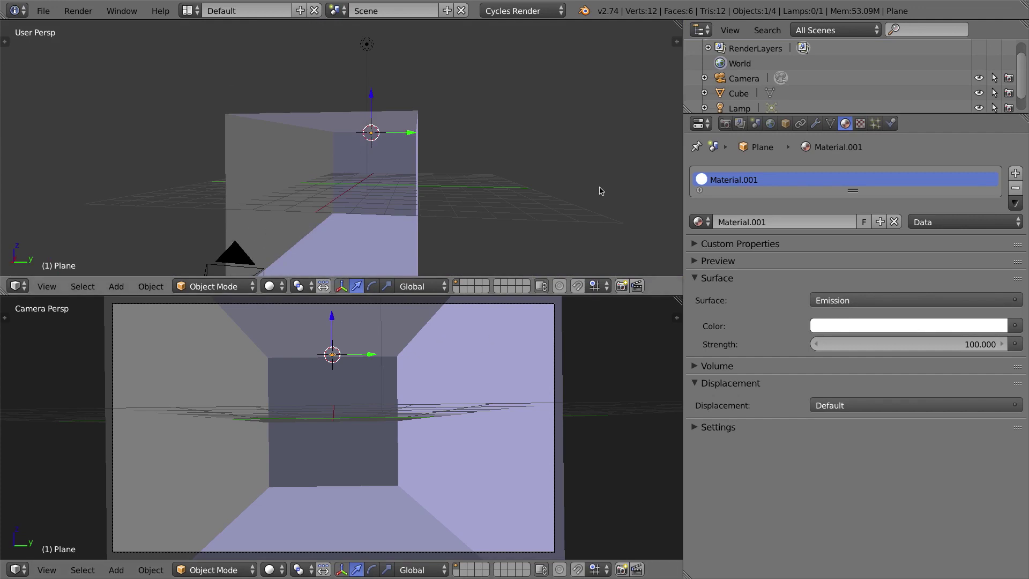
pyautogui.click(725, 123)
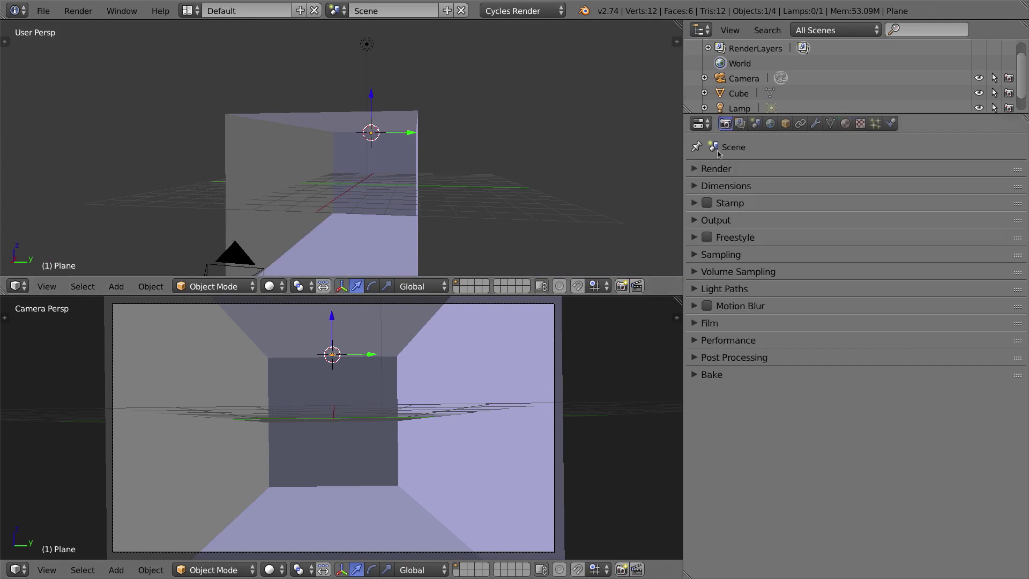
pyautogui.click(695, 169)
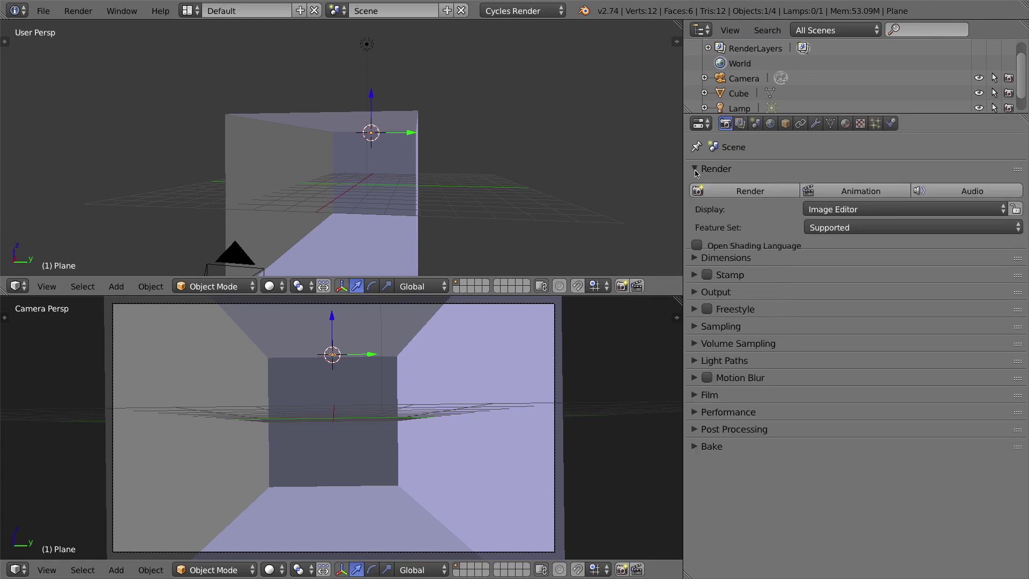
pyautogui.click(745, 192)
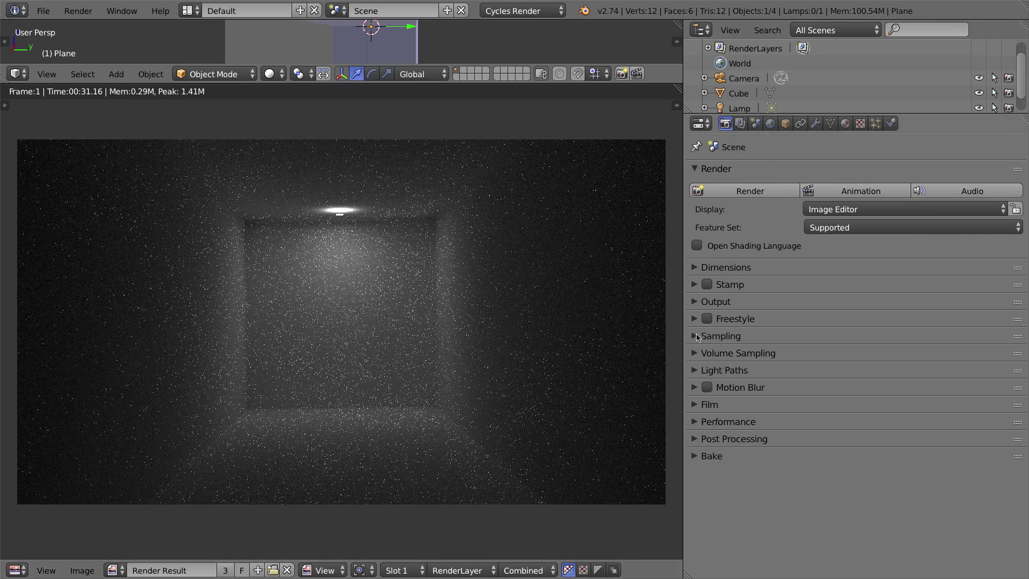
# - Set the render samples to 200 and render the room scene again
pyautogui.click(694, 336)
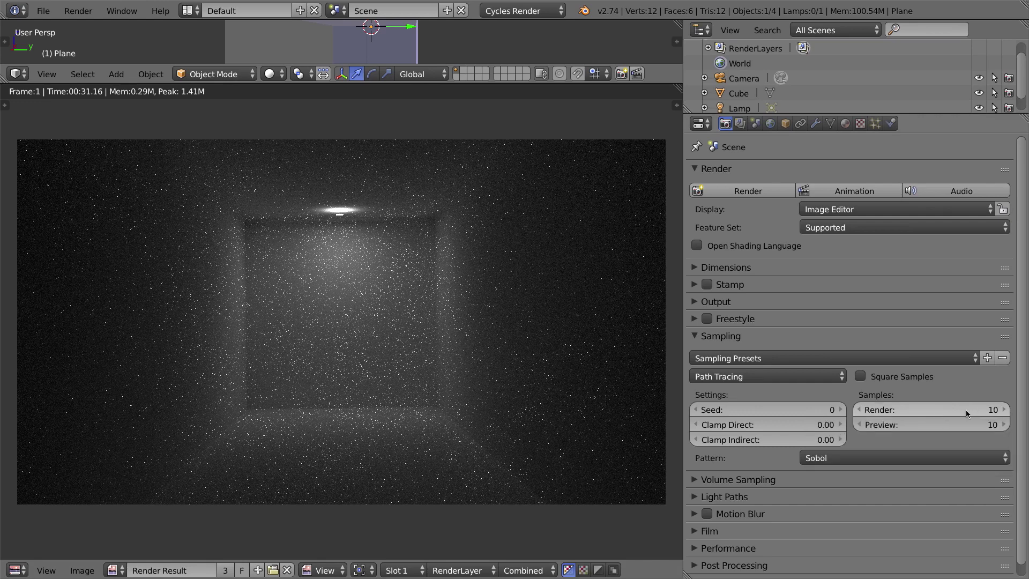
pyautogui.click(952, 409)
pyautogui.write('200')
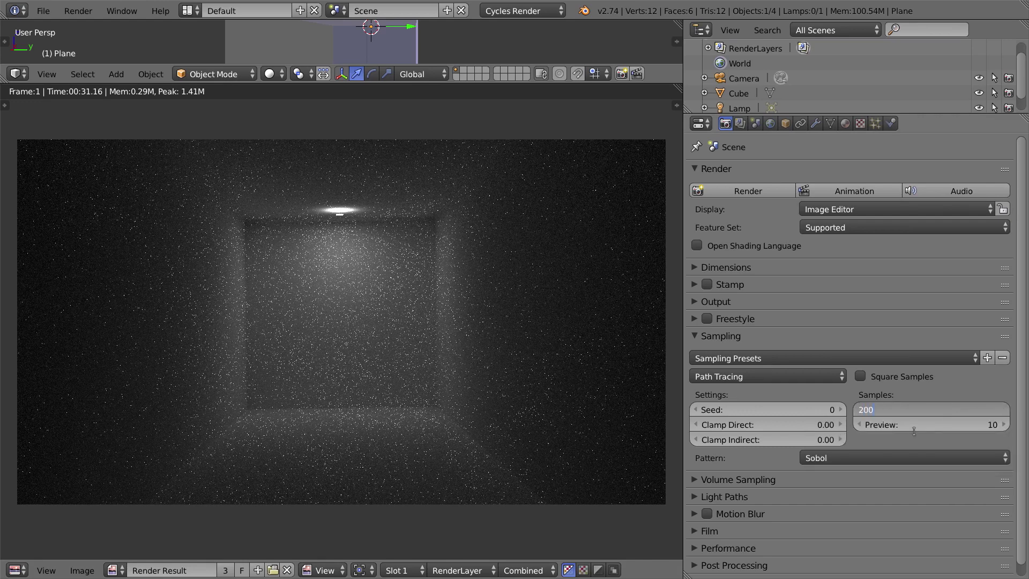
pyautogui.press('Return')
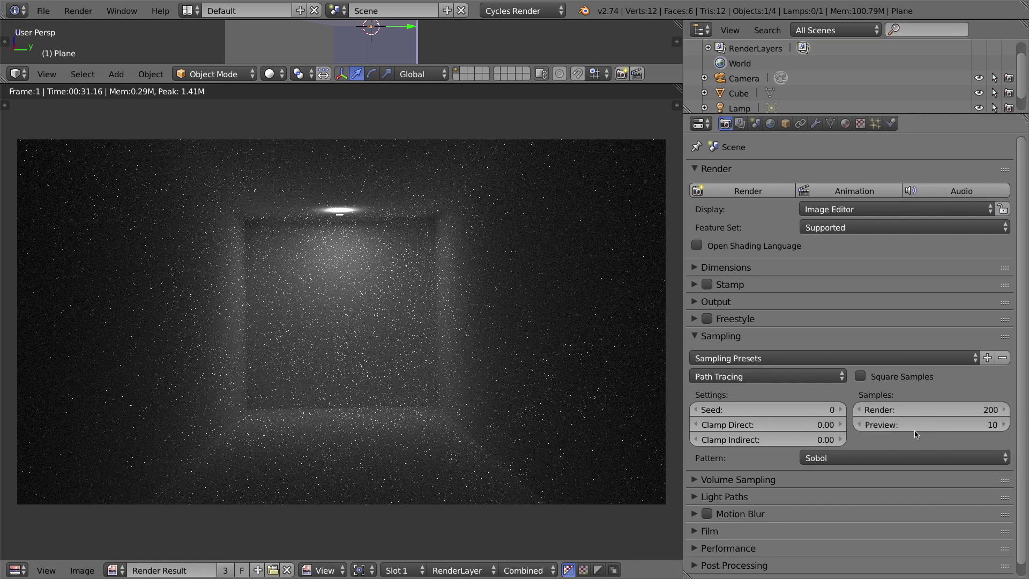
pyautogui.click(755, 194)
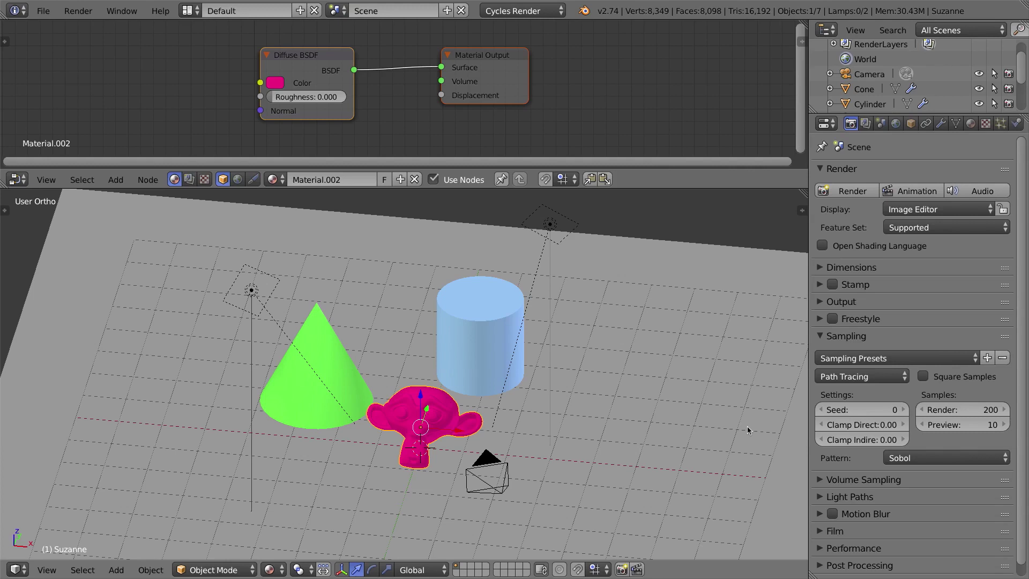
# - Inspect the far area lamp's settings, the cylinder's diffuse shader and the floor plane's Glossy BSDF material
pyautogui.rightClick(550, 224)
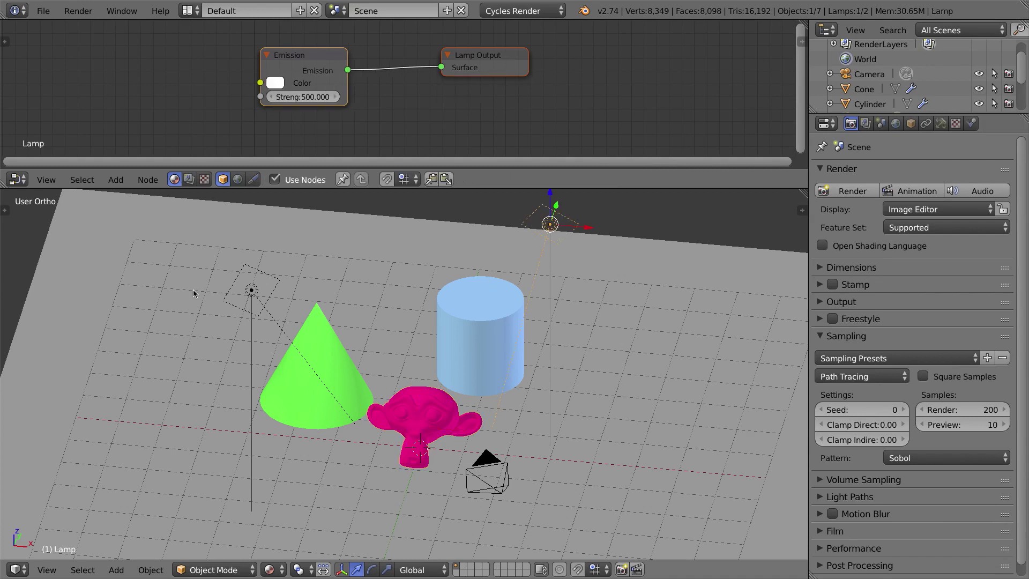
pyautogui.click(940, 123)
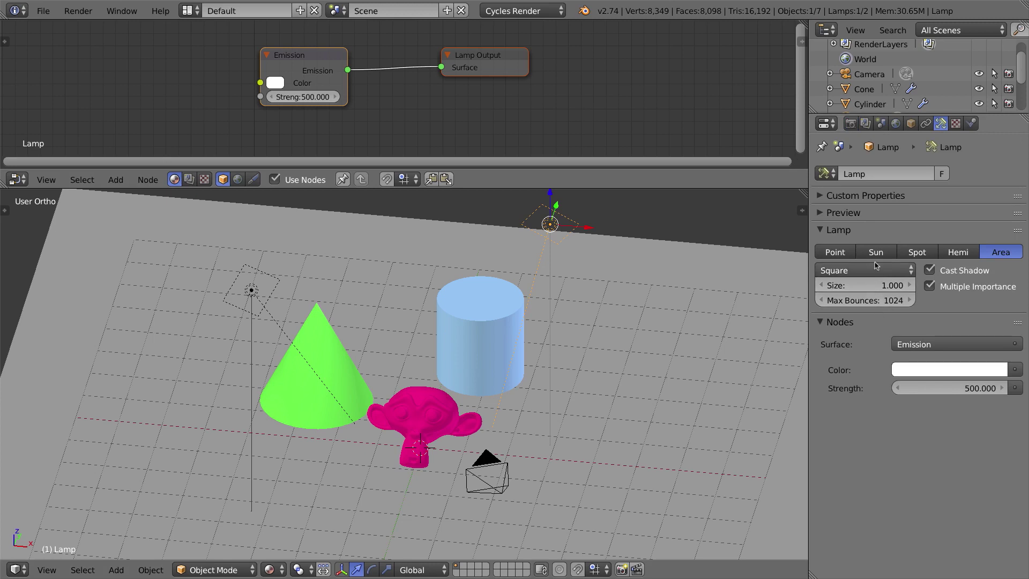
pyautogui.rightClick(475, 311)
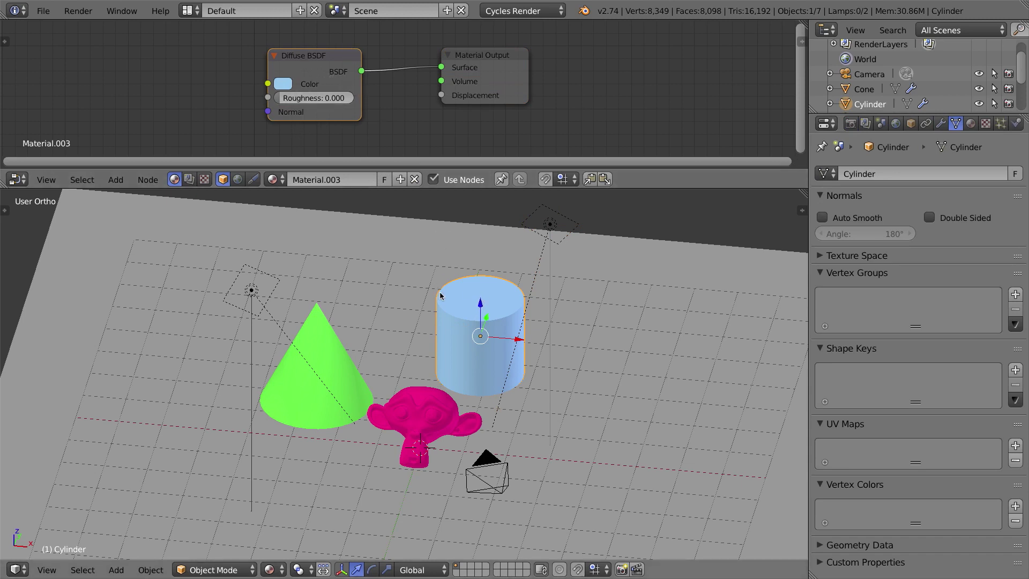
pyautogui.rightClick(406, 218)
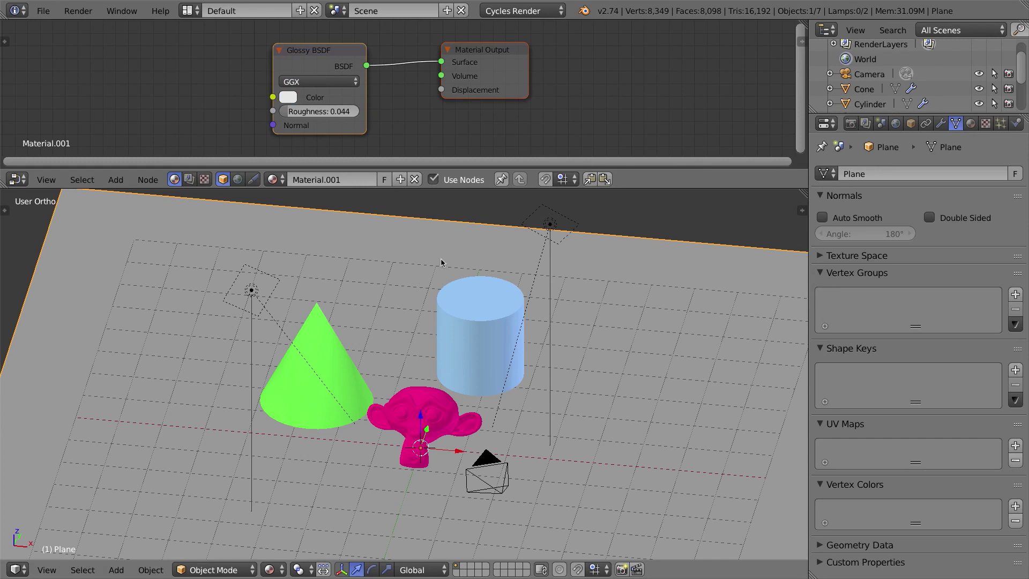
pyautogui.click(971, 123)
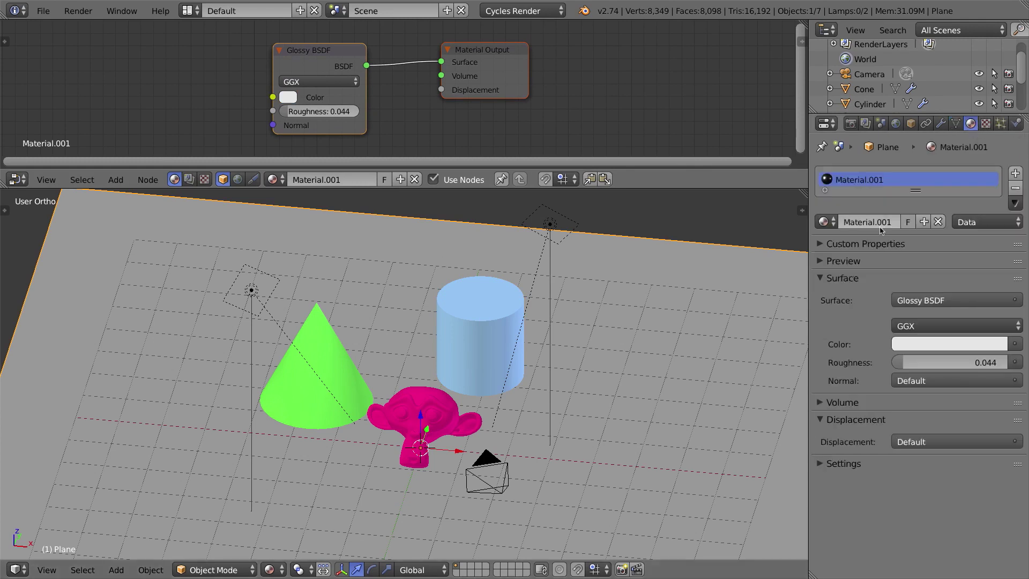
pyautogui.click(934, 303)
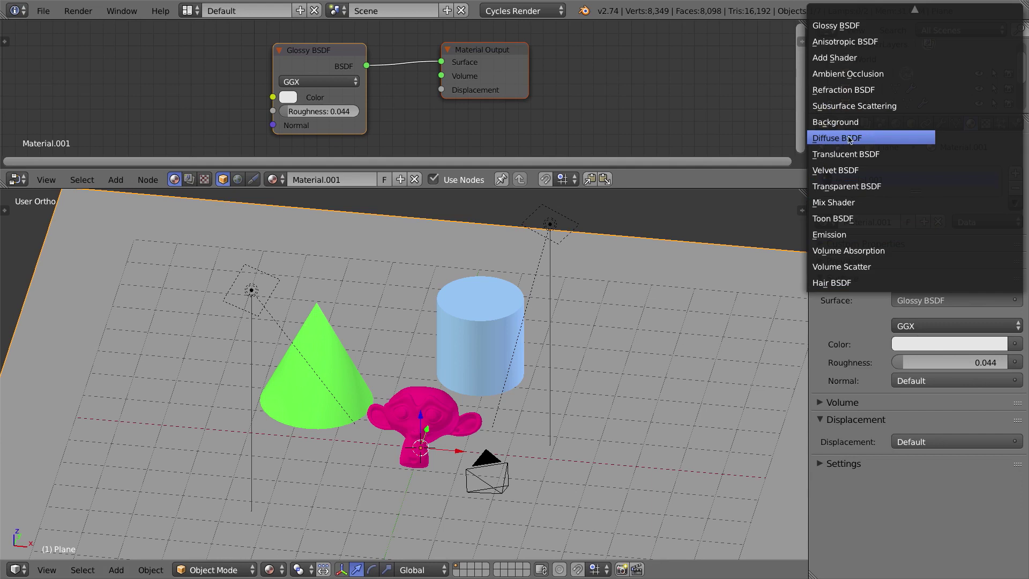
pyautogui.click(857, 26)
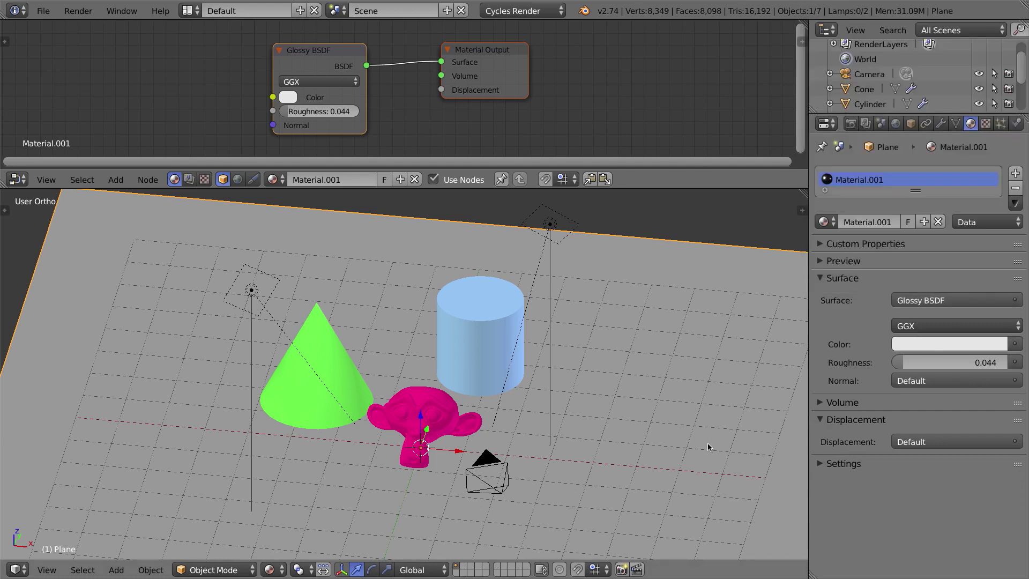
# - Set the render samples to 10 and render the scene with the cone, monkey head and cylinder
pyautogui.click(851, 124)
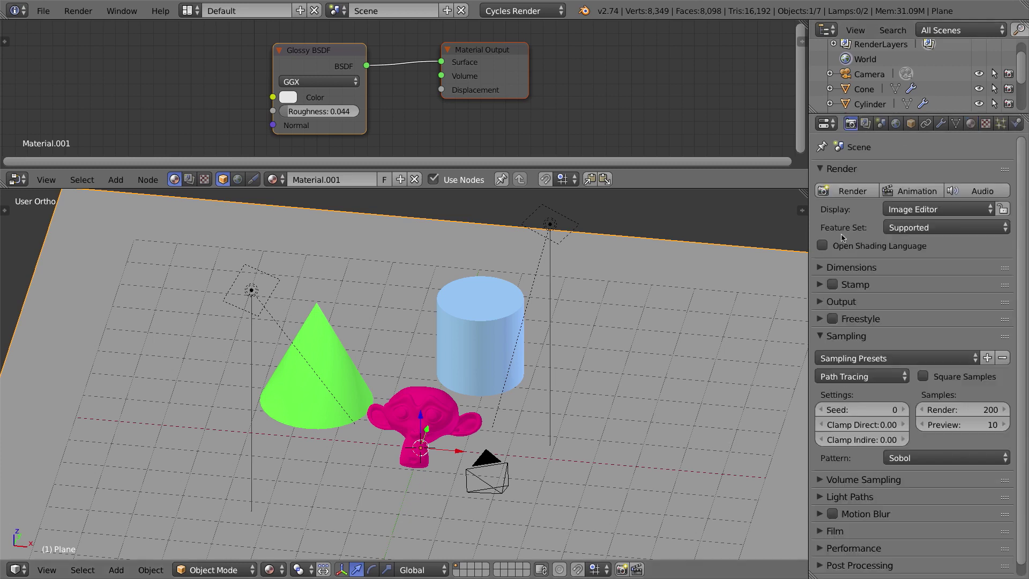
pyautogui.click(955, 410)
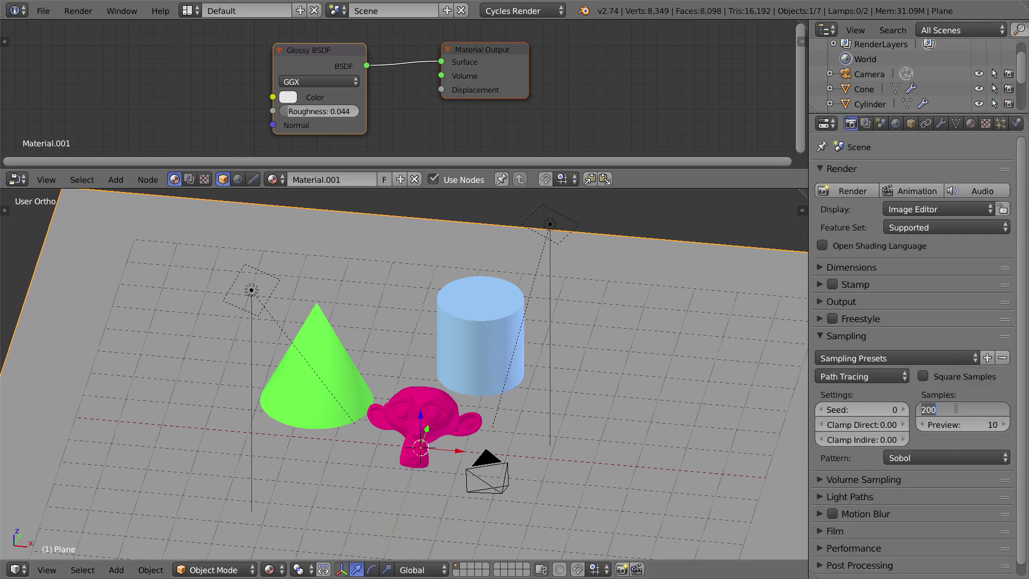
pyautogui.write('10')
pyautogui.press('Return')
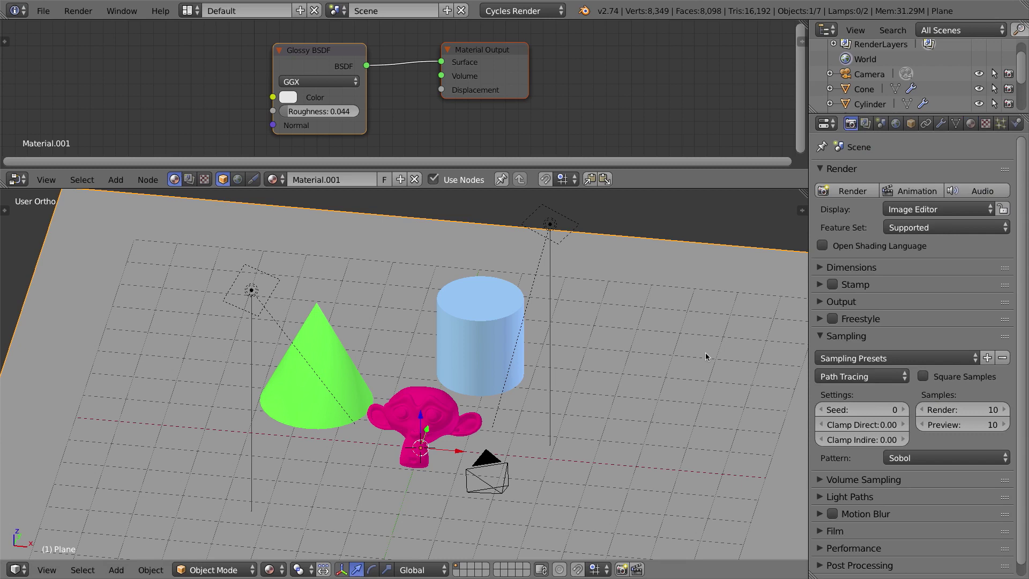
pyautogui.click(849, 191)
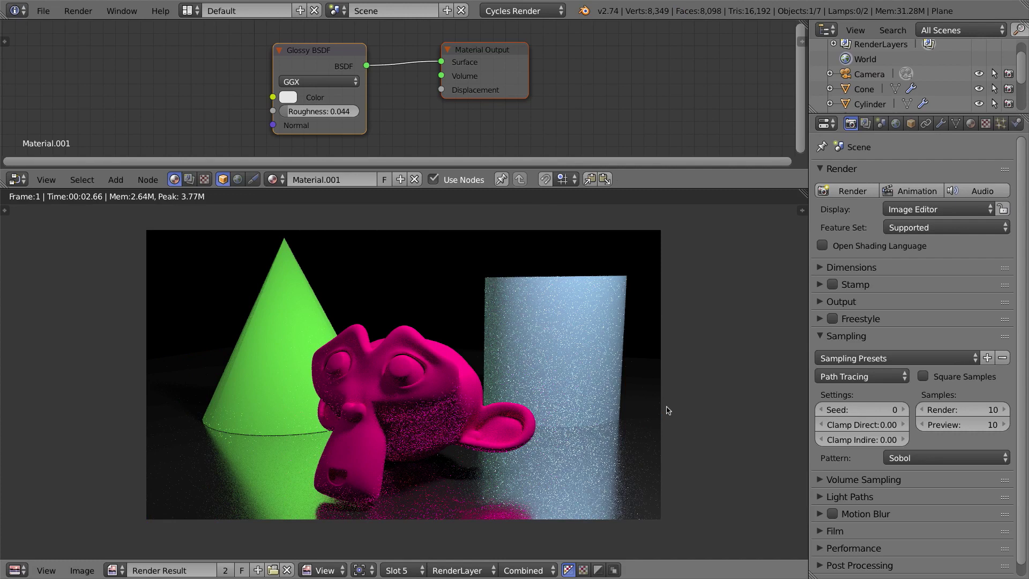
# - Raise the render samples to 200 and render the scene again
pyautogui.click(980, 409)
pyautogui.write('200')
pyautogui.press('Return')
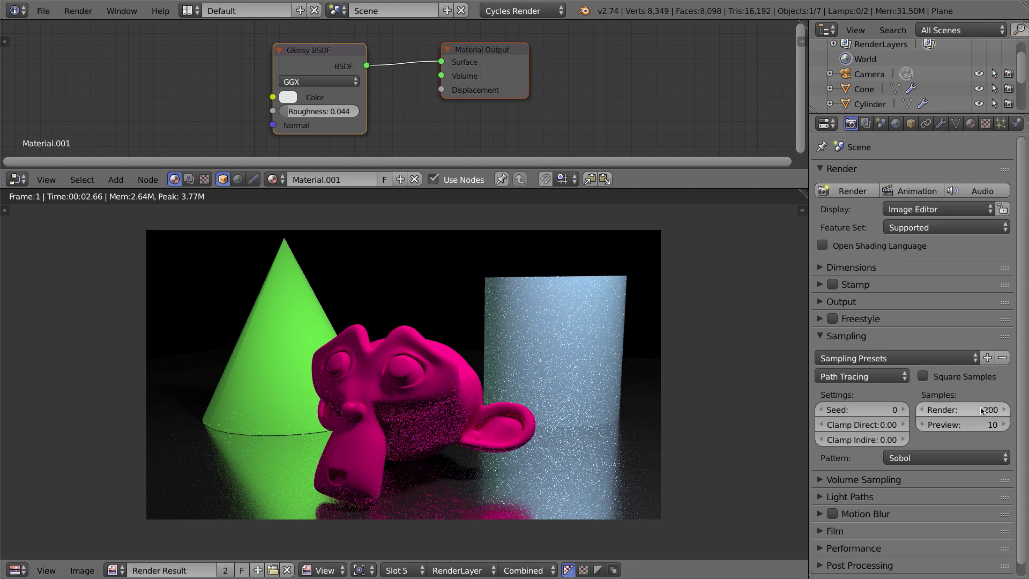
pyautogui.click(841, 193)
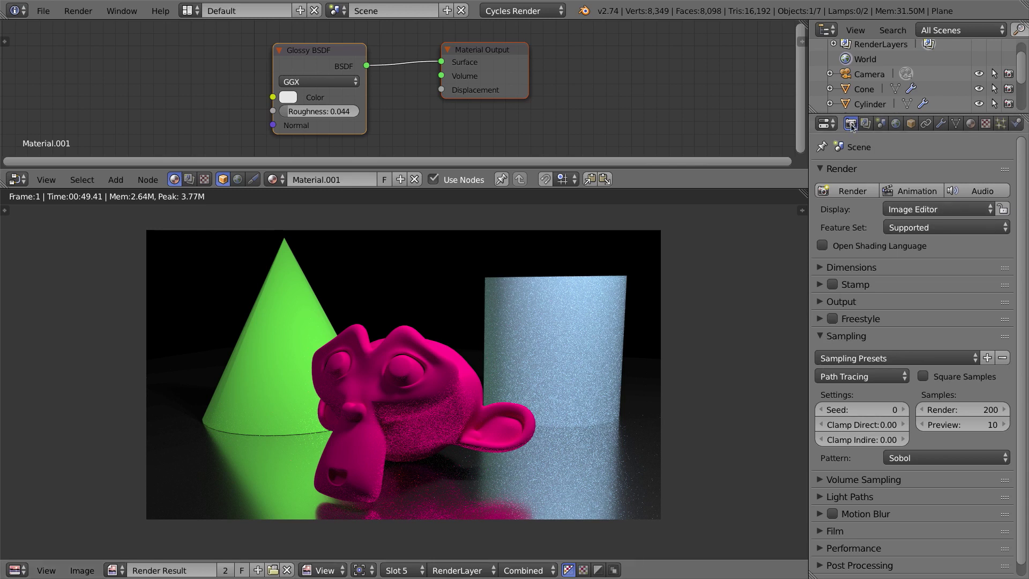
# - Show the Light Paths settings in place of the Sampling settings and widen the properties editor
pyautogui.click(820, 335)
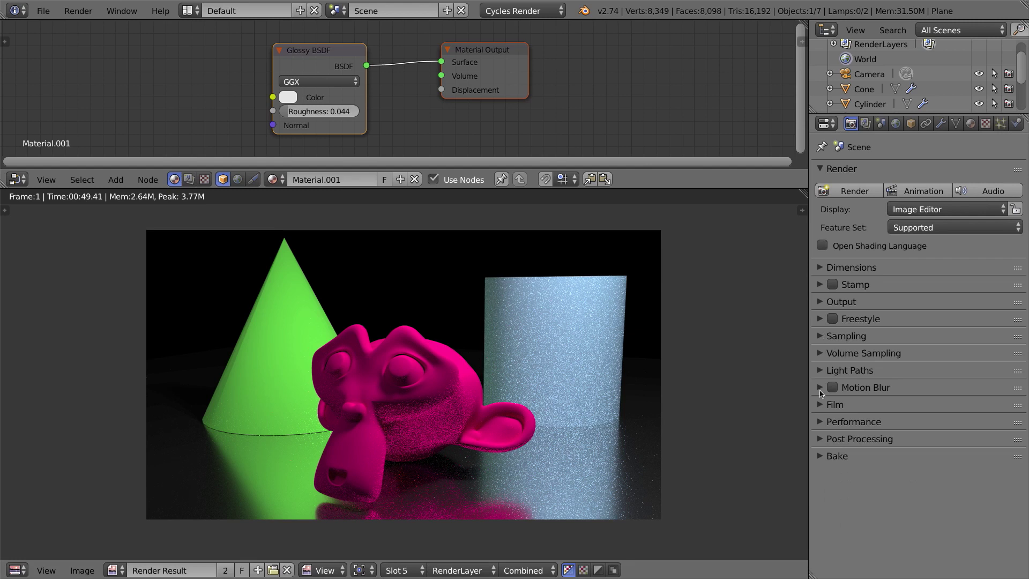
pyautogui.click(820, 370)
pyautogui.click(822, 492)
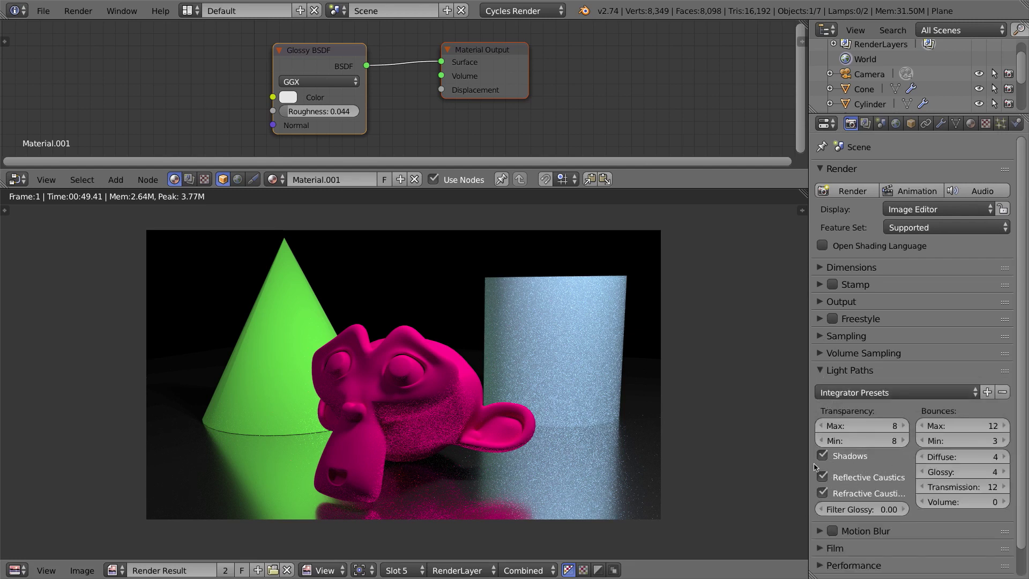
pyautogui.moveTo(809, 462); pyautogui.dragTo(777, 459)
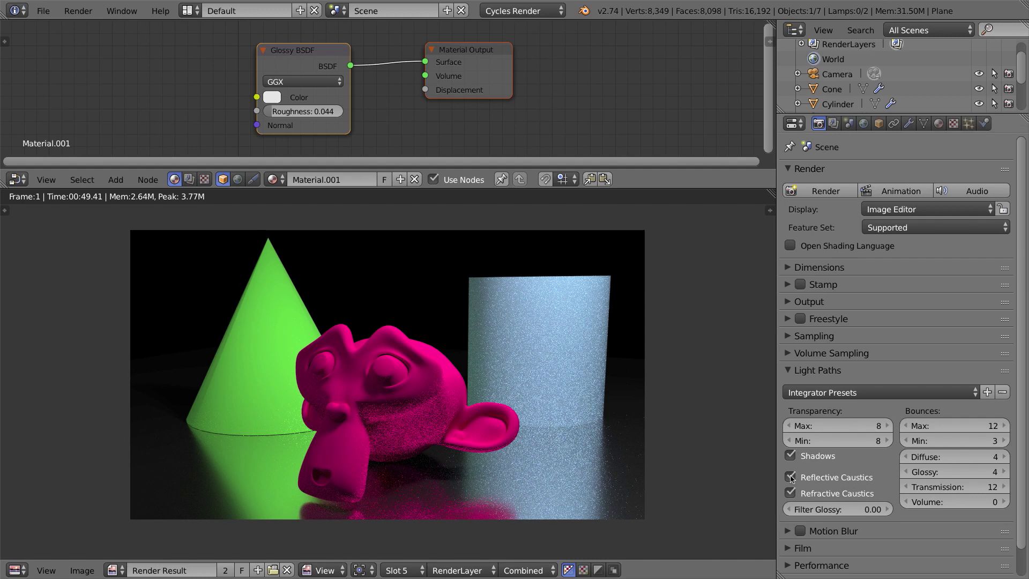
# - Render the scene with Reflective Caustics disabled, and render it again with Reflective Caustics re-enabled
pyautogui.click(791, 476)
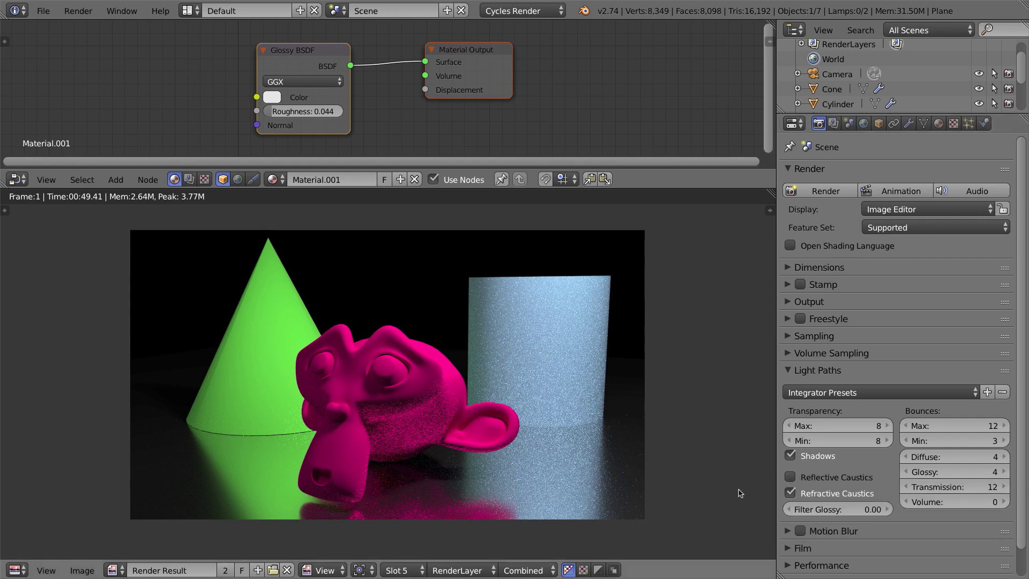
pyautogui.click(825, 191)
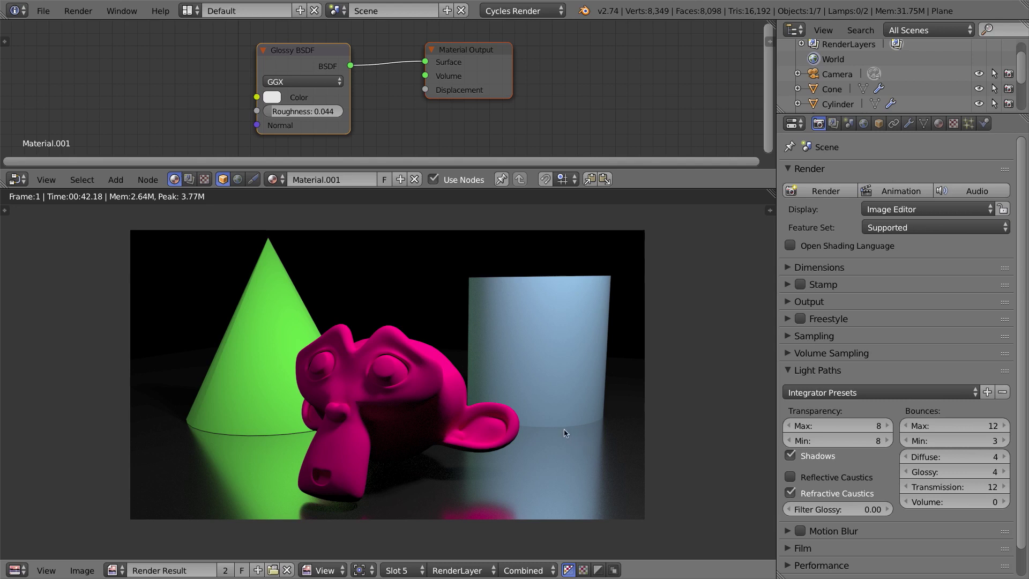
pyautogui.click(790, 477)
pyautogui.click(825, 191)
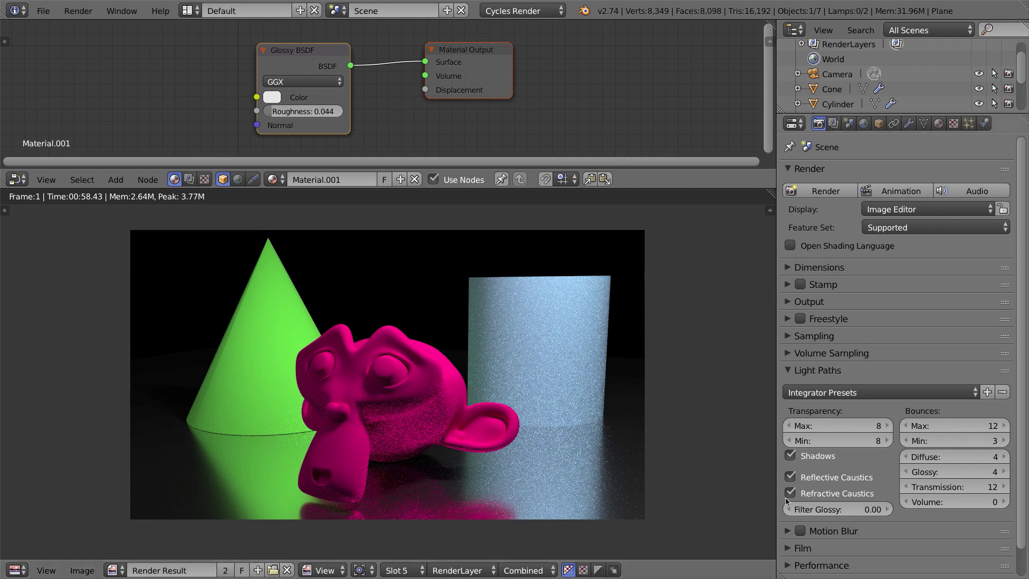
# - Set Filter Glossy to 0.50 in the light path settings and render the scene
pyautogui.click(843, 512)
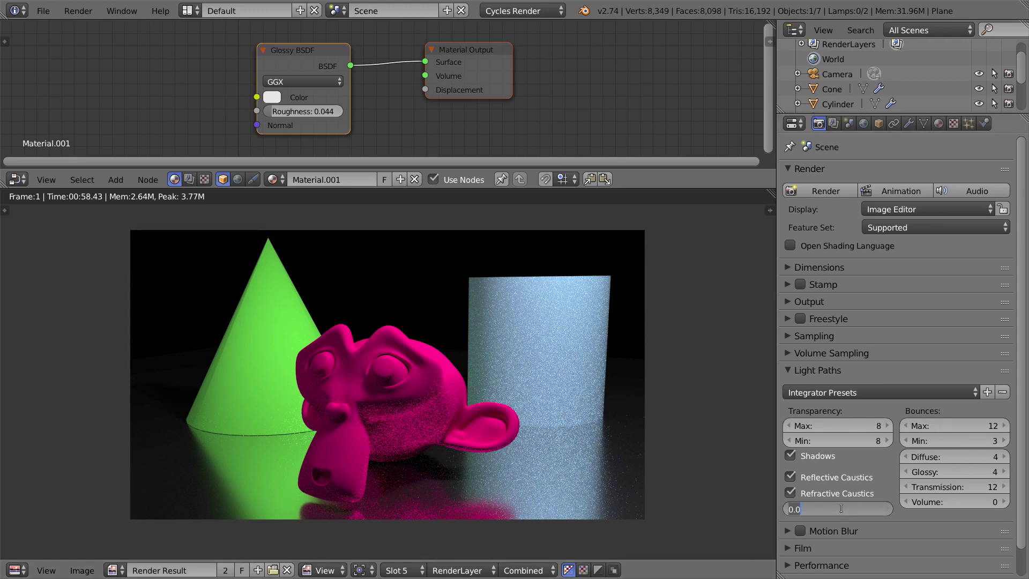
pyautogui.write('0.')
pyautogui.press('Return')
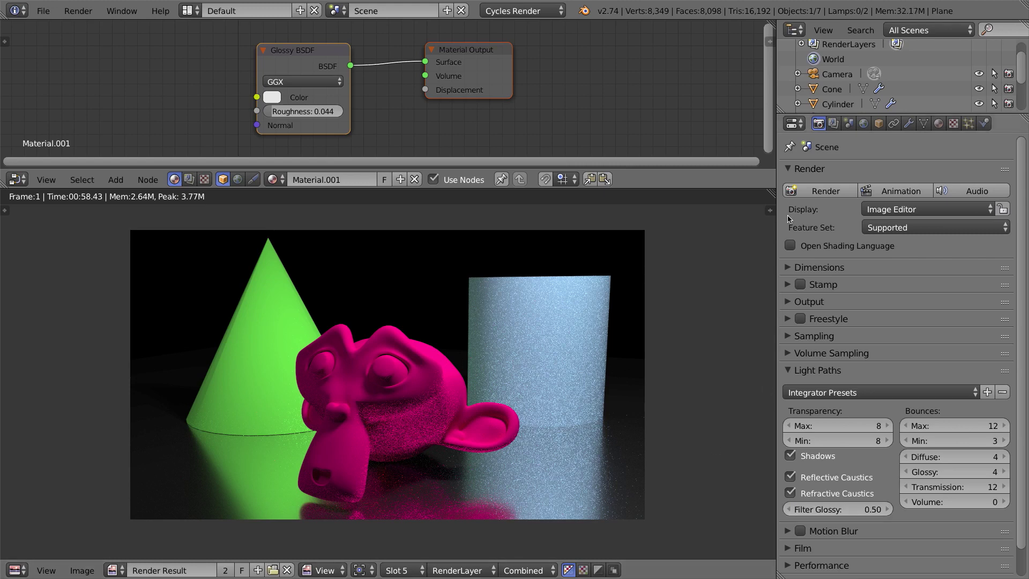
pyautogui.click(809, 191)
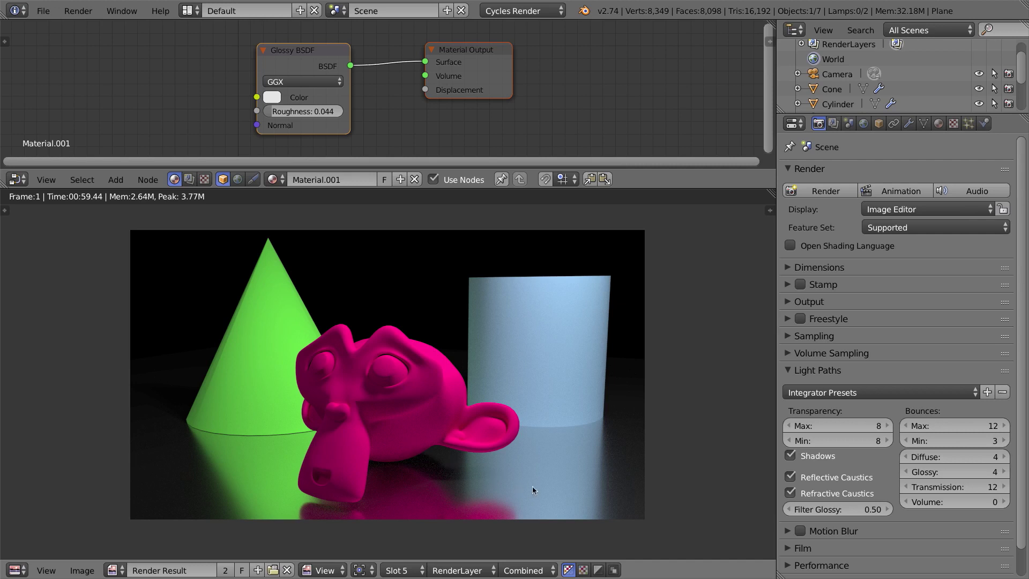
# - Increase Filter Glossy to 1.00 and render the scene for comparison
pyautogui.click(842, 509)
pyautogui.write('0.5')
pyautogui.press('Escape')
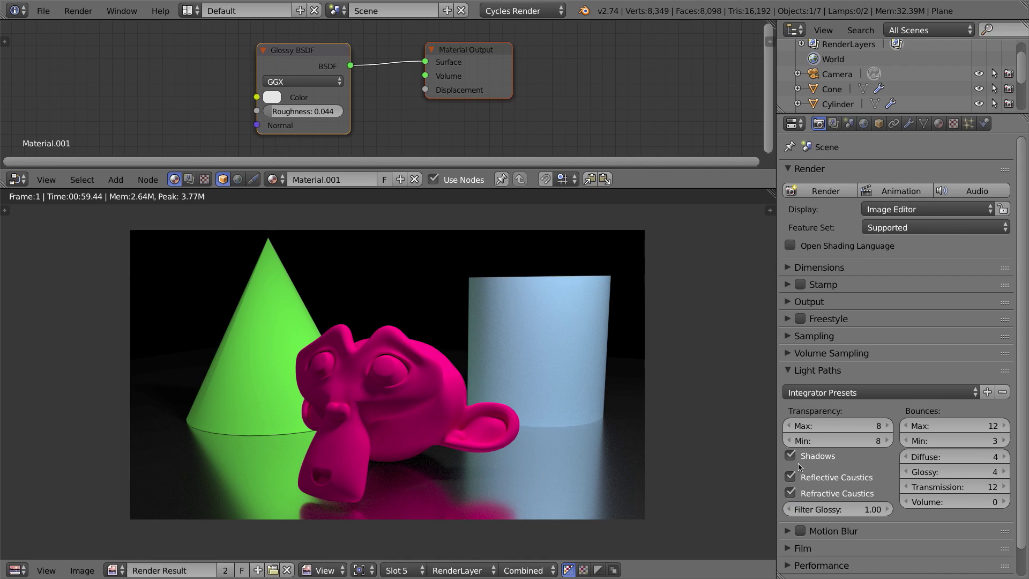
pyautogui.click(818, 192)
# - Set Filter Glossy to 0.00 in the light path settings and close the render result to return to the 3D view
pyautogui.click(828, 509)
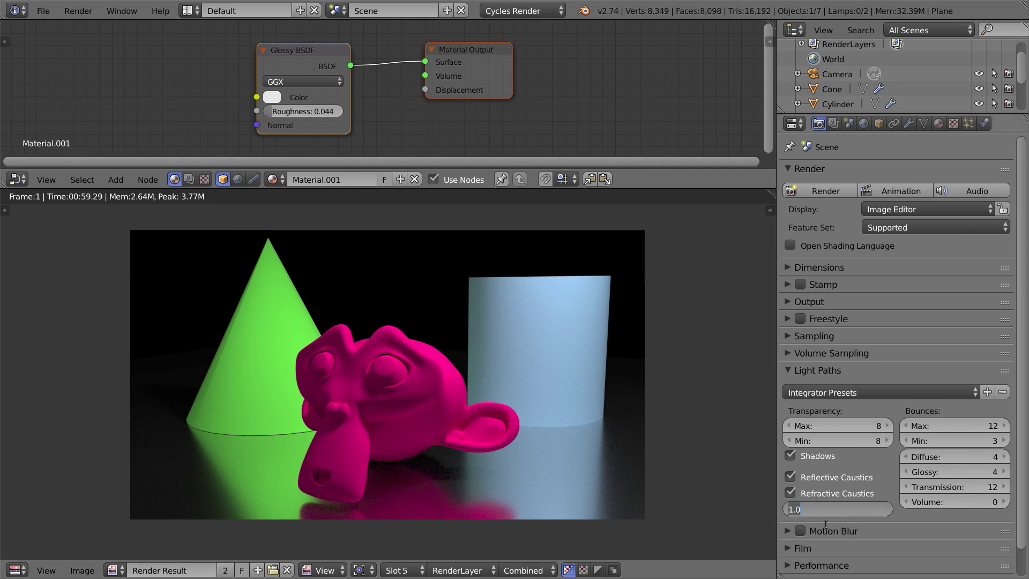
pyautogui.write('0')
pyautogui.press('Return')
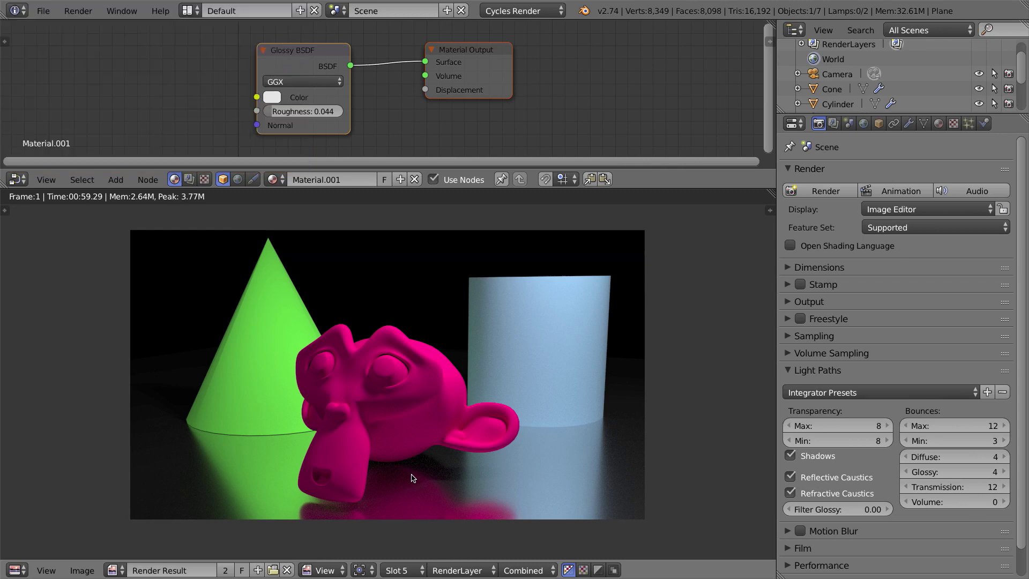
pyautogui.press('Escape')
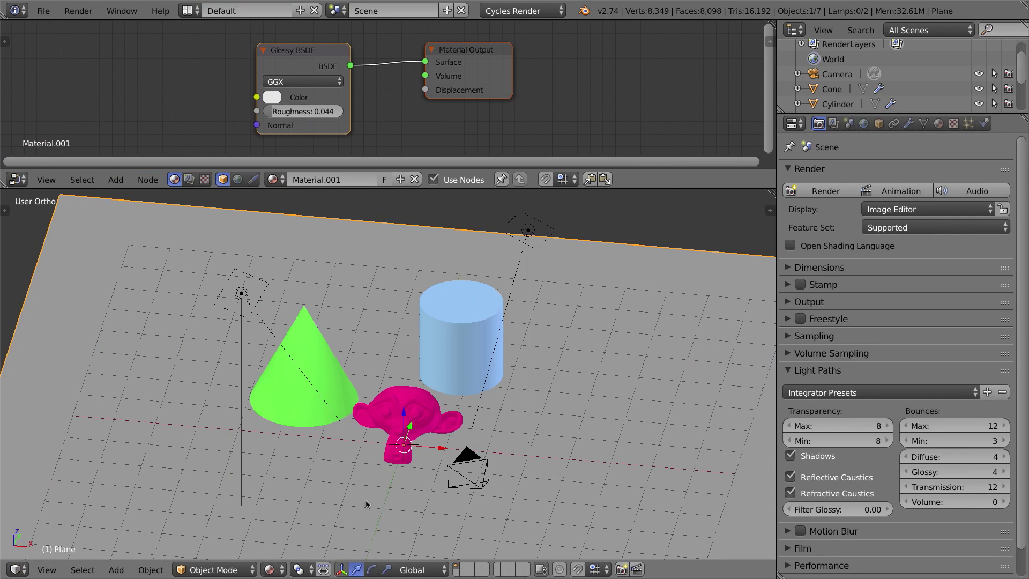
# - Display the scene through the camera with Rendered shading and split the 3D view into two side-by-side viewports
pyautogui.click(269, 570)
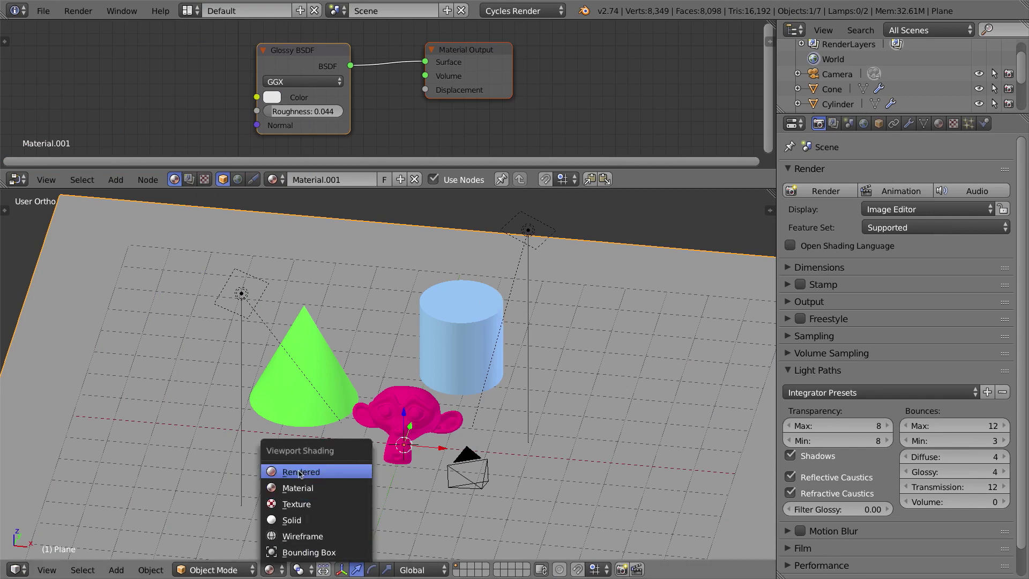
pyautogui.click(357, 474)
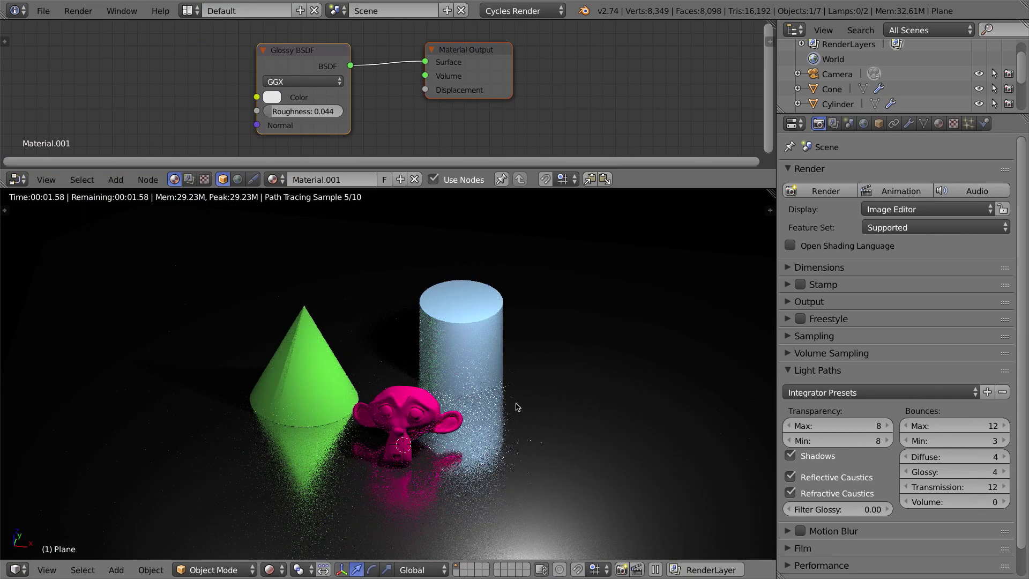
pyautogui.press('KP_0')
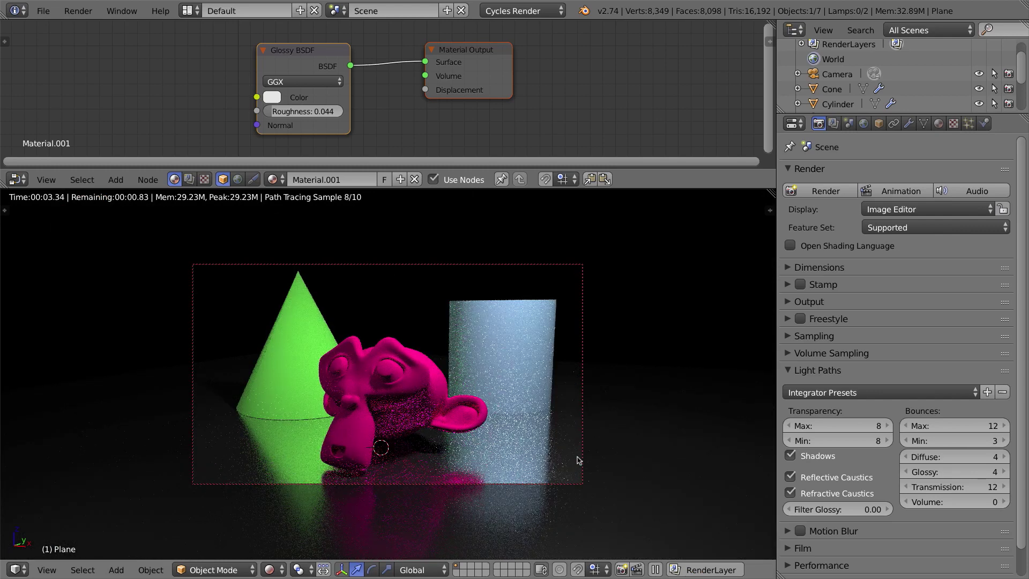
pyautogui.moveTo(772, 194); pyautogui.dragTo(519, 316)
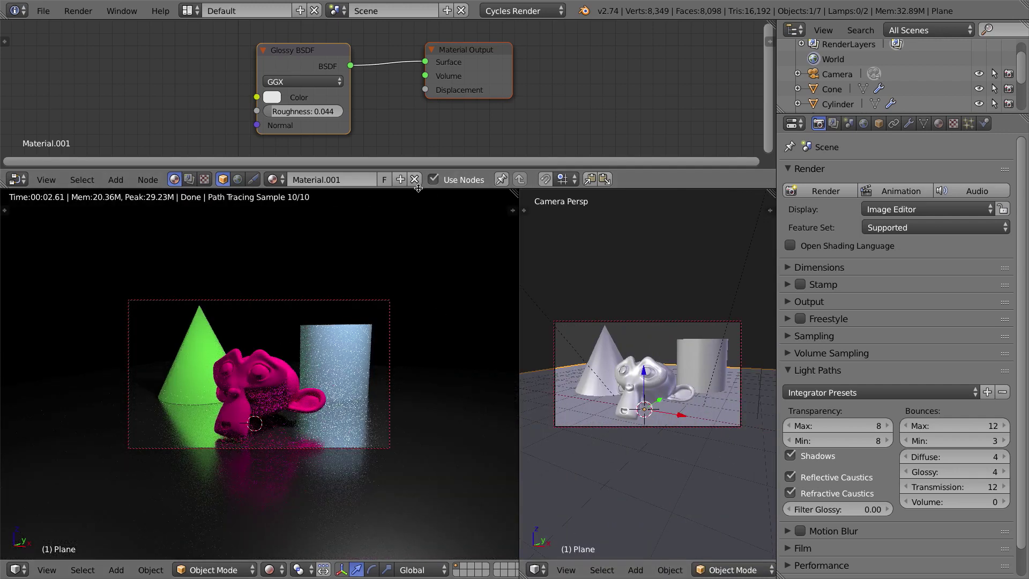
# - Enlarge the node editor and move the Glossy BSDF and Material Output nodes further apart
pyautogui.moveTo(418, 188); pyautogui.dragTo(418, 309)
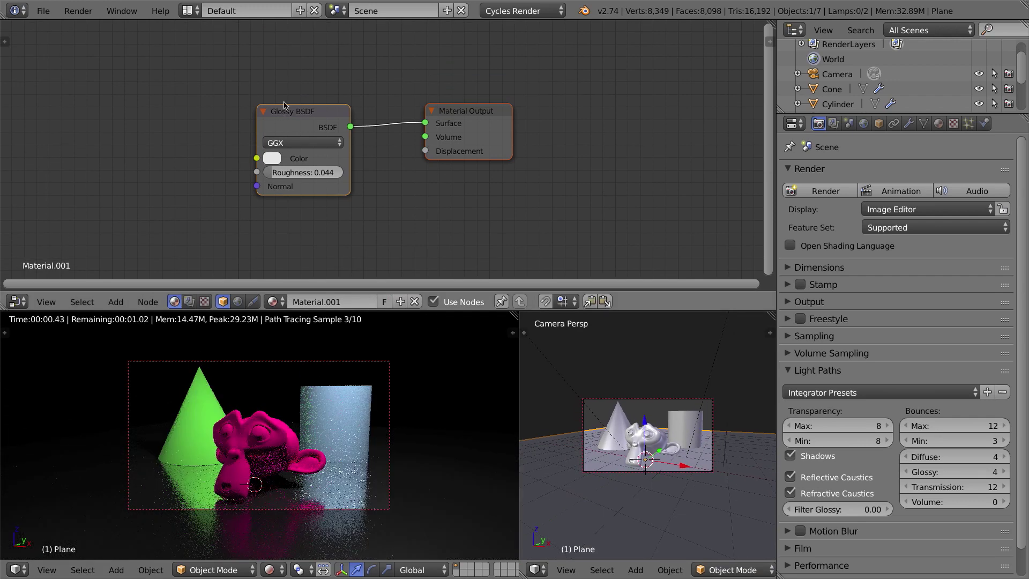
pyautogui.moveTo(284, 105); pyautogui.dragTo(210, 105)
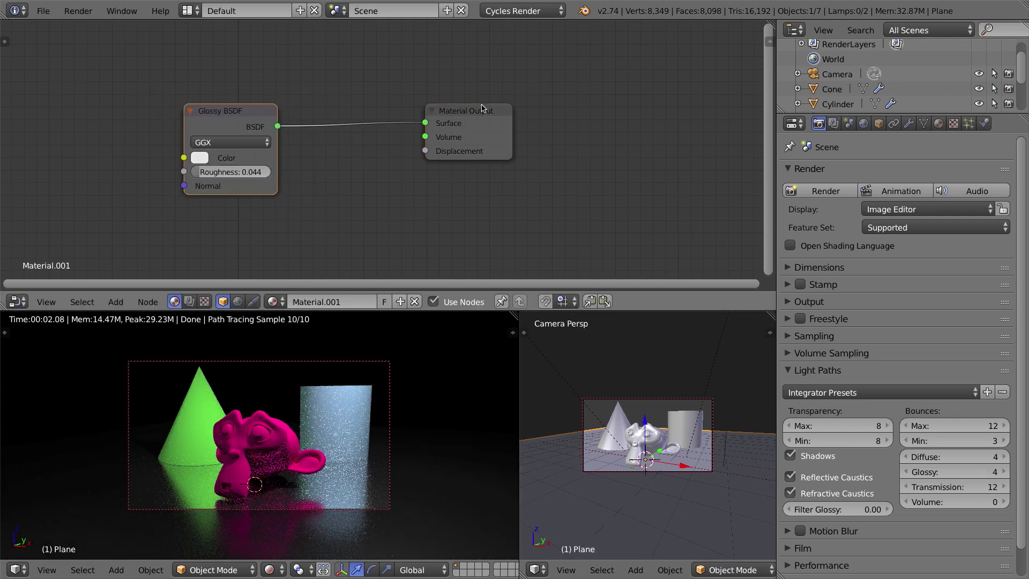
pyautogui.moveTo(482, 108); pyautogui.dragTo(572, 100)
pyautogui.moveTo(217, 112); pyautogui.dragTo(233, 92)
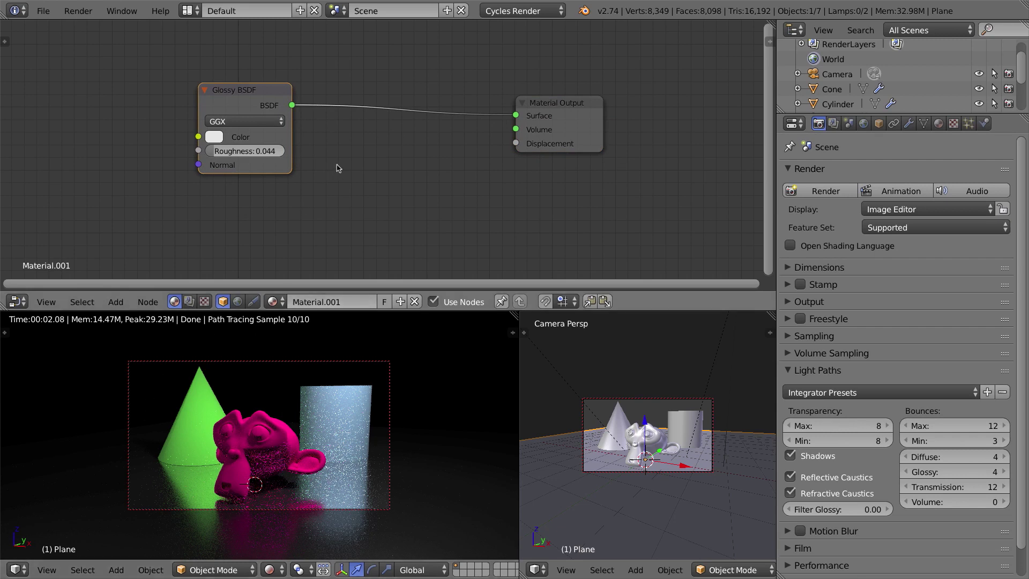
# - Add a Diffuse BSDF node and place it directly below the Glossy BSDF node
pyautogui.hotkey('shift', 'a')
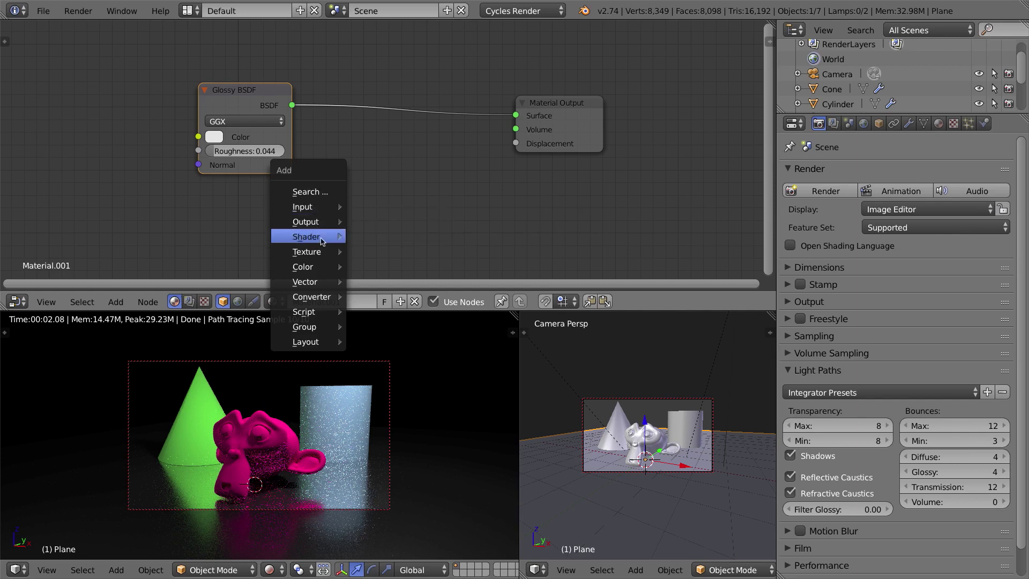
pyautogui.moveTo(322, 241)
pyautogui.click(392, 269)
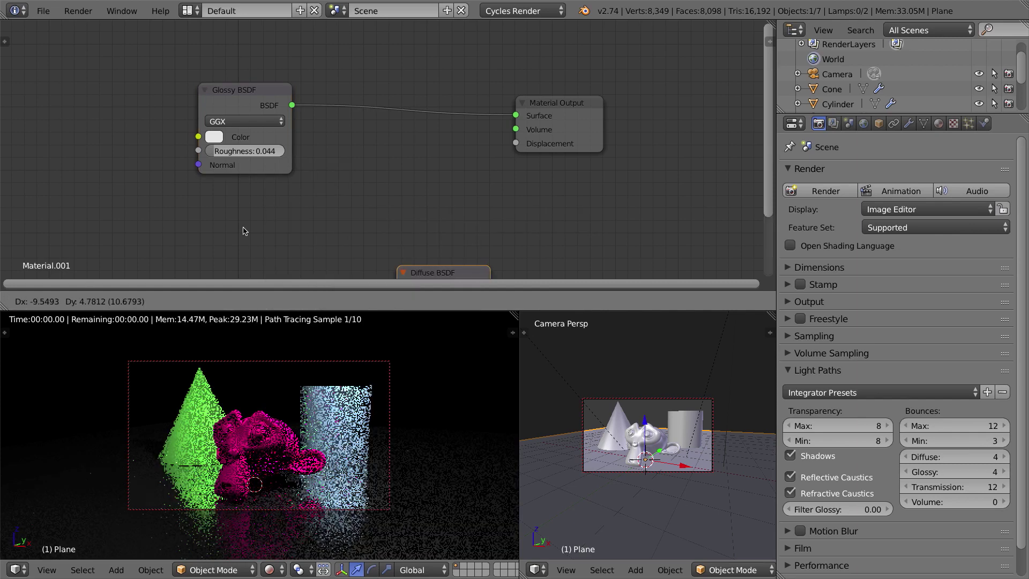
pyautogui.click(198, 203)
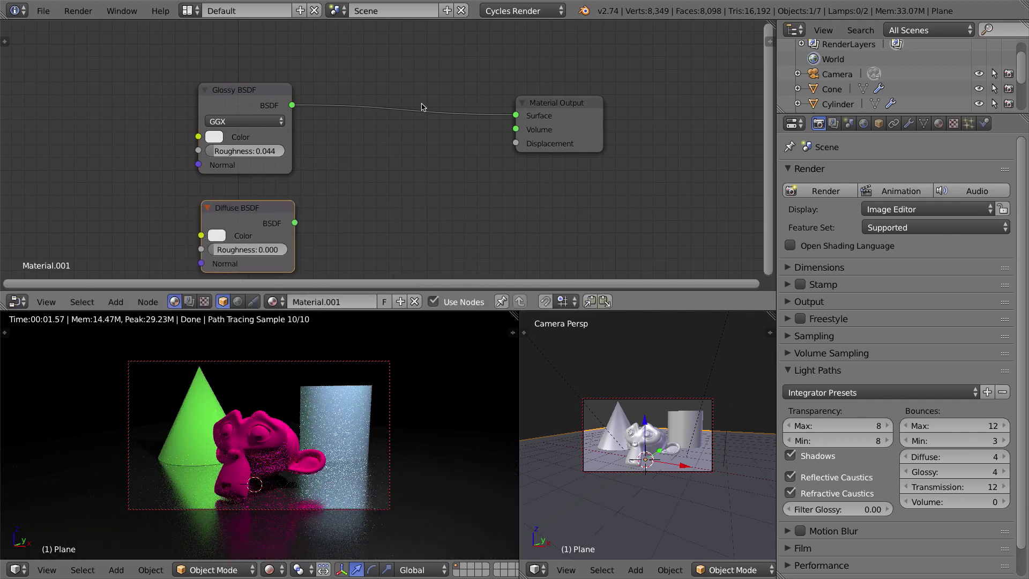
# - Add a Mix Shader node and place it between the two BSDF nodes and the Material Output
pyautogui.hotkey('shift', 'a')
pyautogui.press('Escape')
pyautogui.hotkey('shift', 'a')
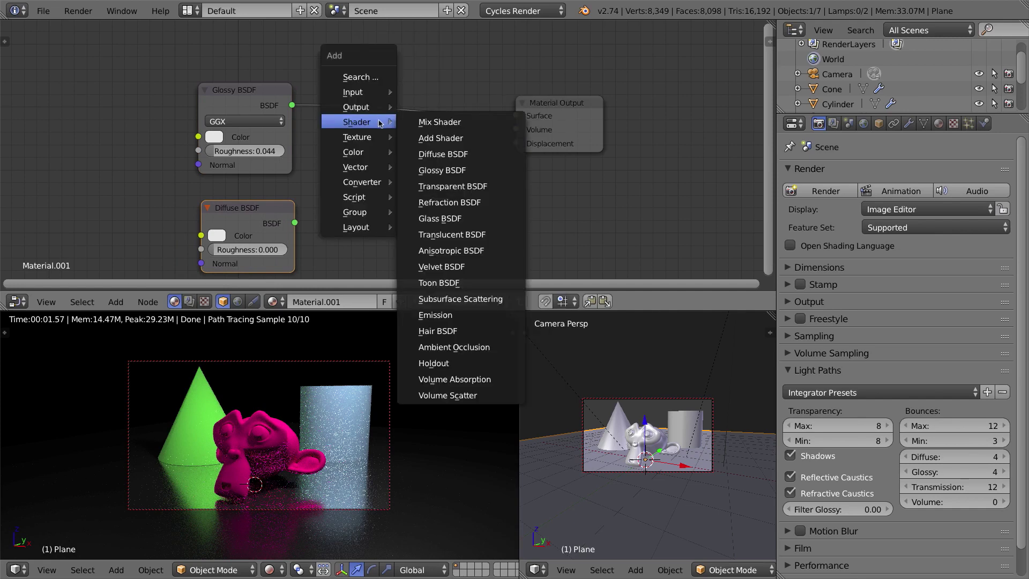
pyautogui.click(433, 123)
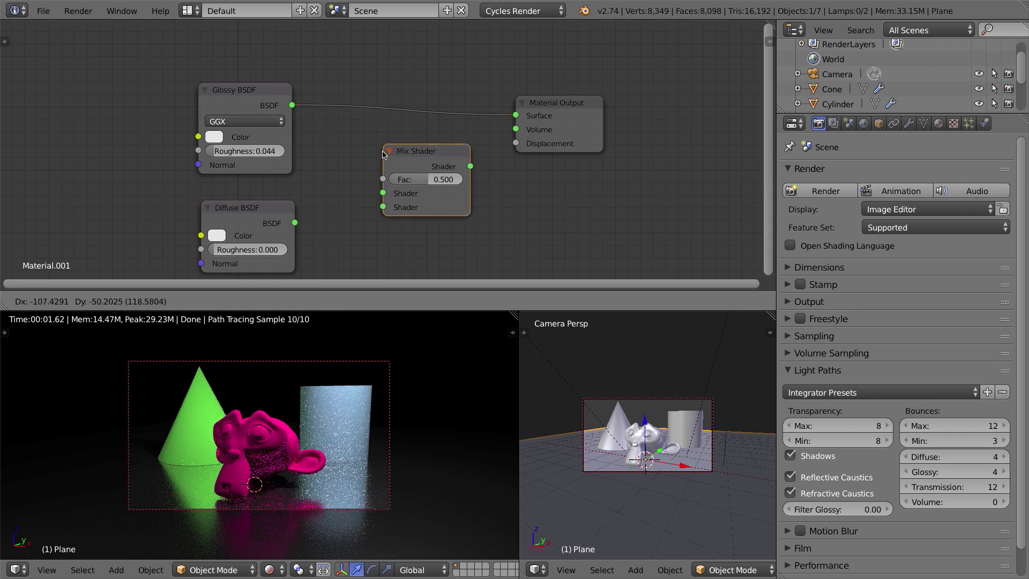
pyautogui.click(377, 123)
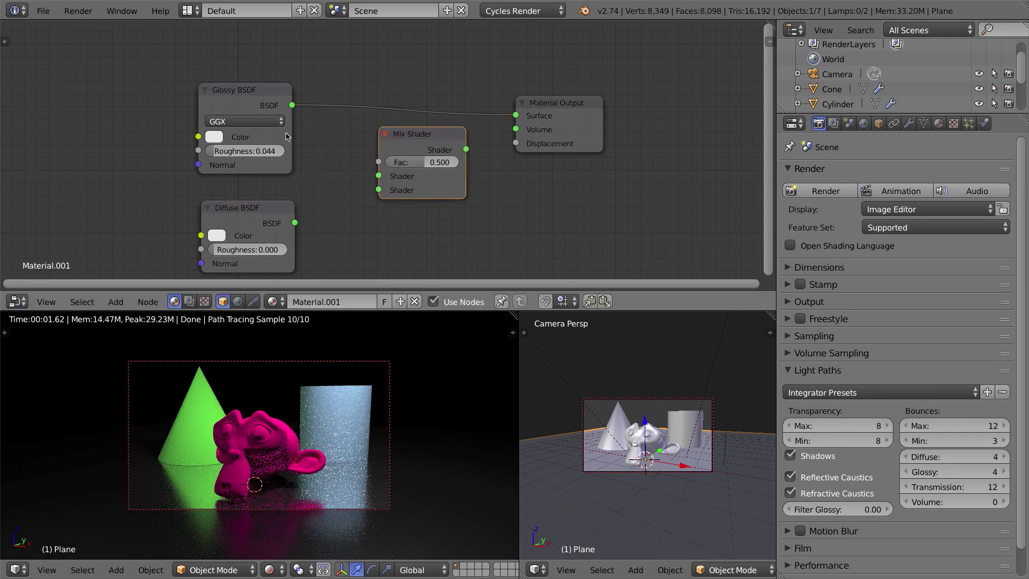
# - Connect the Glossy and Diffuse BSDFs through the Mix Shader to the Material Output's Surface, and set the diffuse color to pure white
pyautogui.moveTo(259, 94); pyautogui.dragTo(254, 82)
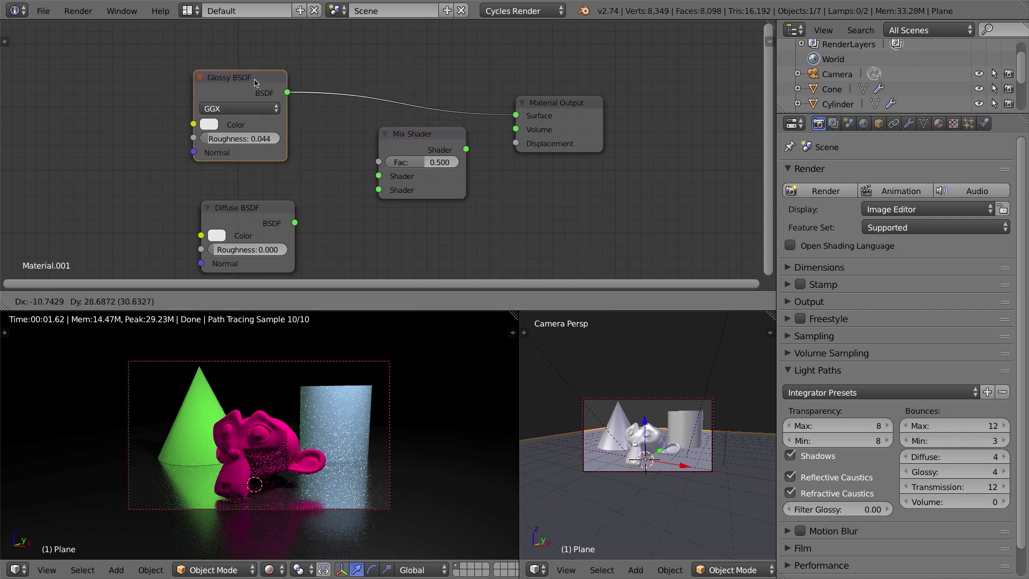
pyautogui.moveTo(255, 205); pyautogui.dragTo(254, 193)
pyautogui.moveTo(415, 136); pyautogui.dragTo(402, 108)
pyautogui.moveTo(366, 164); pyautogui.dragTo(294, 210)
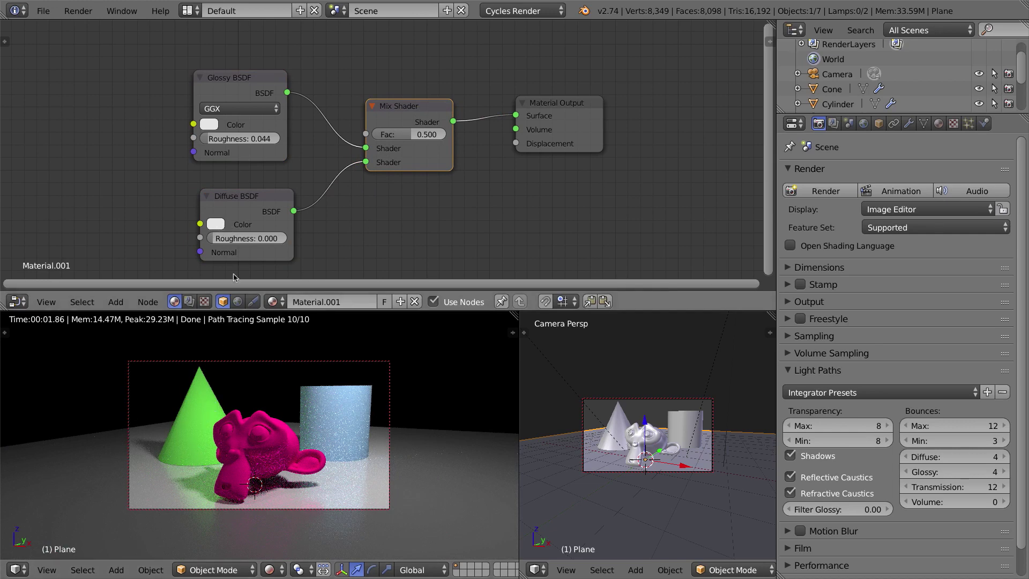
pyautogui.click(216, 223)
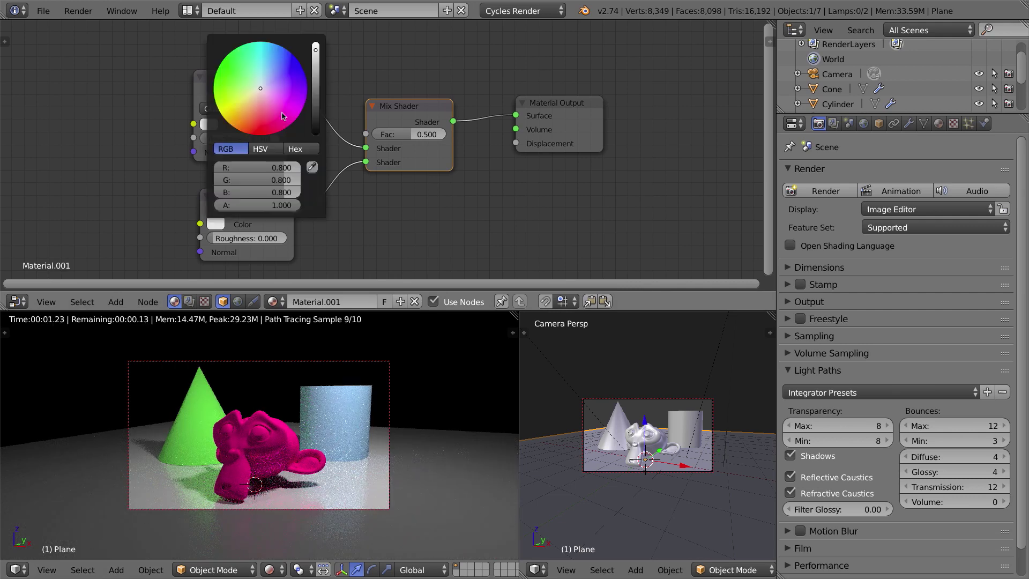
pyautogui.click(317, 51)
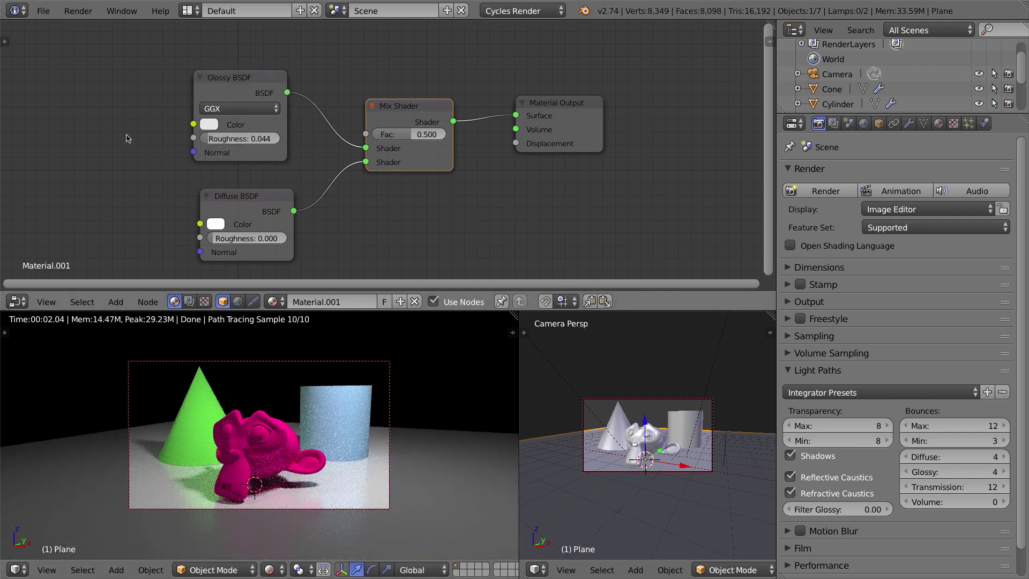
# - Add a Light Path node beside the shaders and connect its Is Diffuse Ray output to the Mix Shader's Fac input
pyautogui.hotkey('shift', 'a')
pyautogui.moveTo(109, 138)
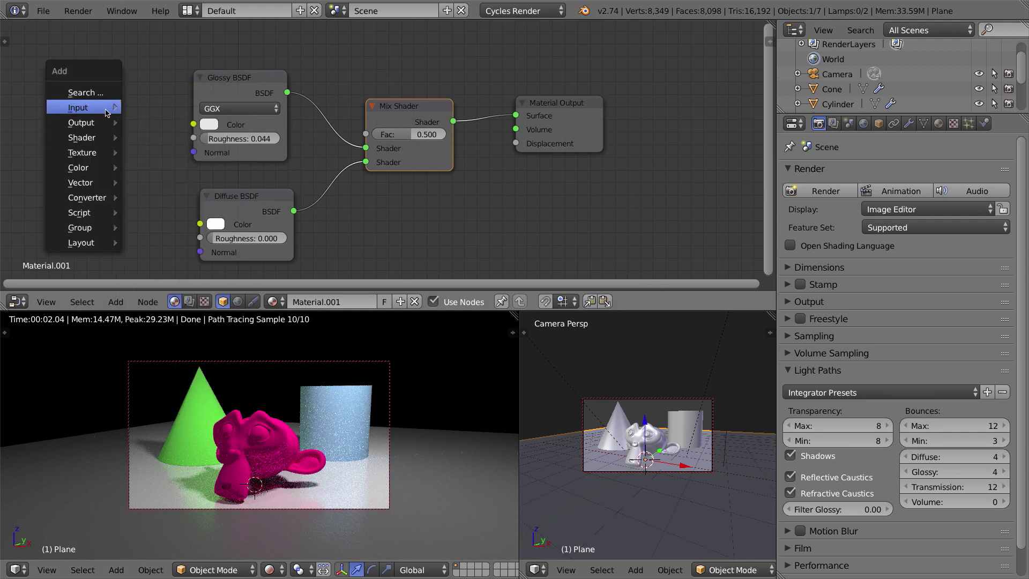
pyautogui.moveTo(105, 112)
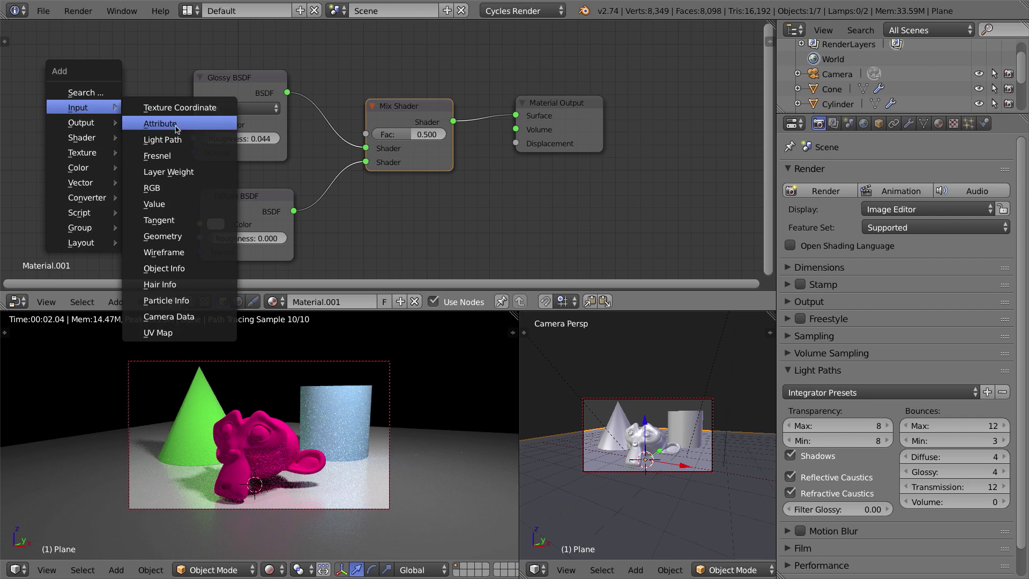
pyautogui.click(162, 140)
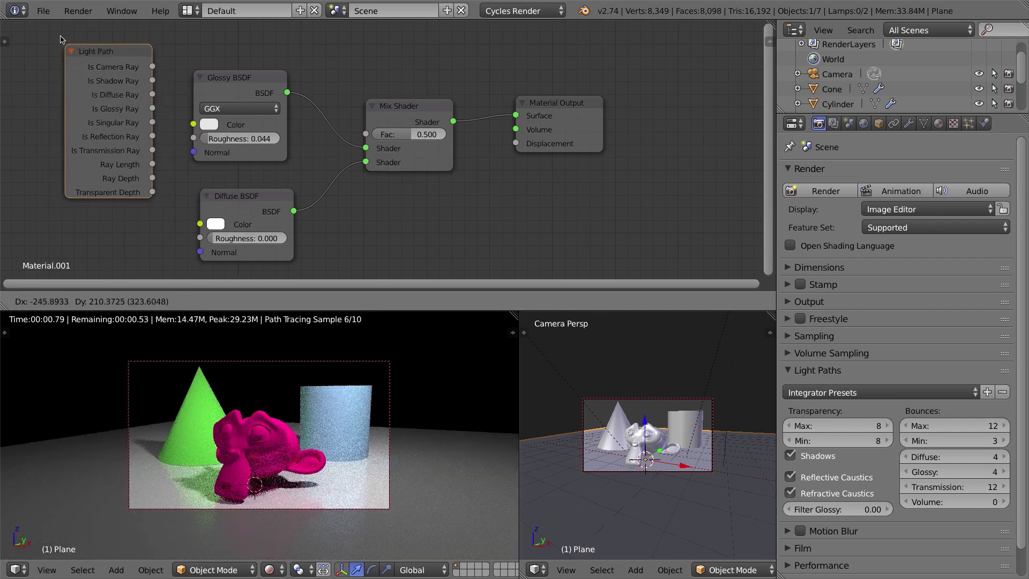
pyautogui.click(118, 106)
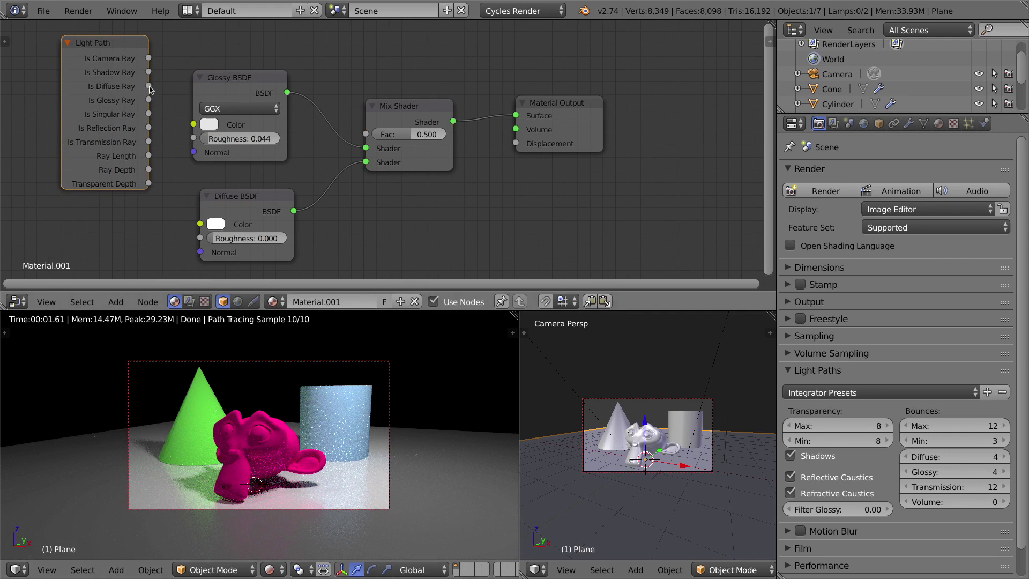
pyautogui.moveTo(149, 88); pyautogui.dragTo(366, 134)
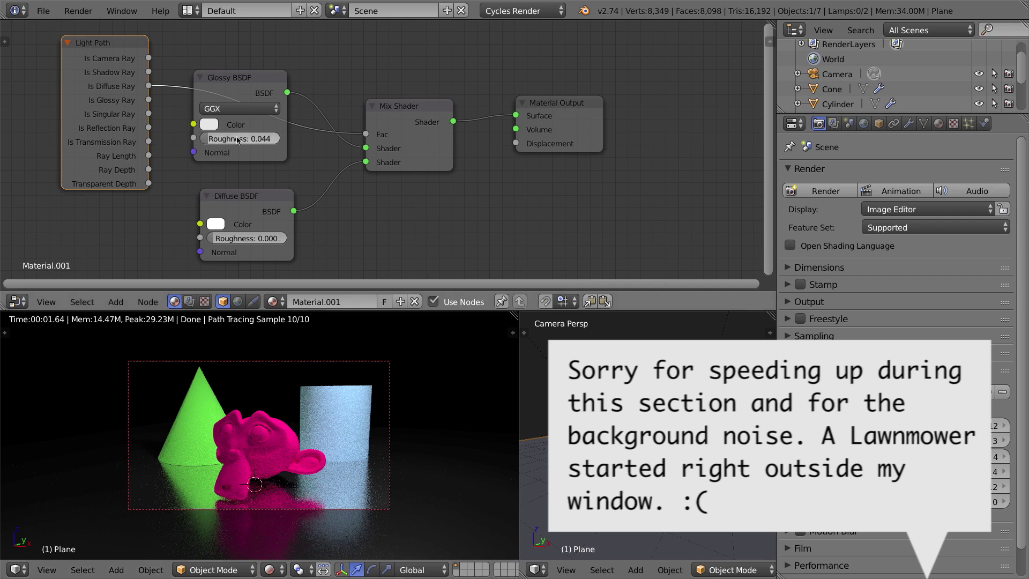
# - Move the Glossy and Diffuse BSDF nodes lower to uncover the Fac link, and render the scene
pyautogui.moveTo(239, 71); pyautogui.dragTo(242, 98)
pyautogui.moveTo(239, 201); pyautogui.dragTo(240, 229)
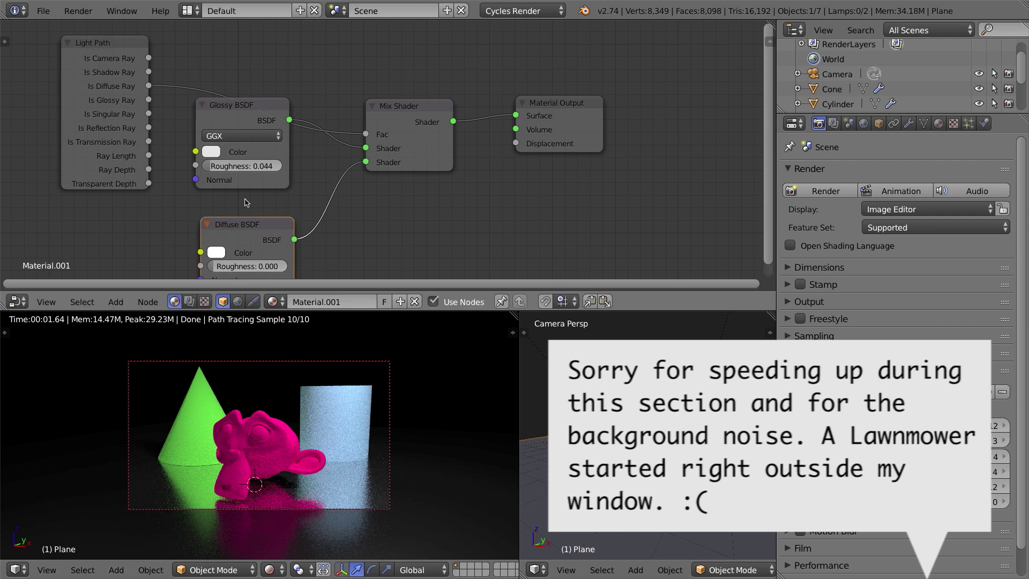
pyautogui.moveTo(230, 111); pyautogui.dragTo(218, 134)
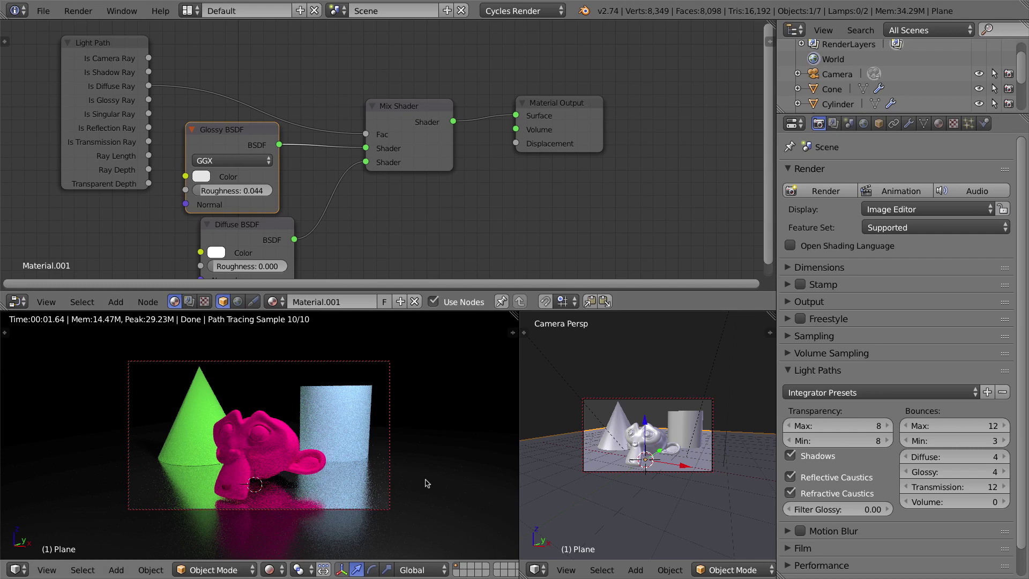
pyautogui.press('F12')
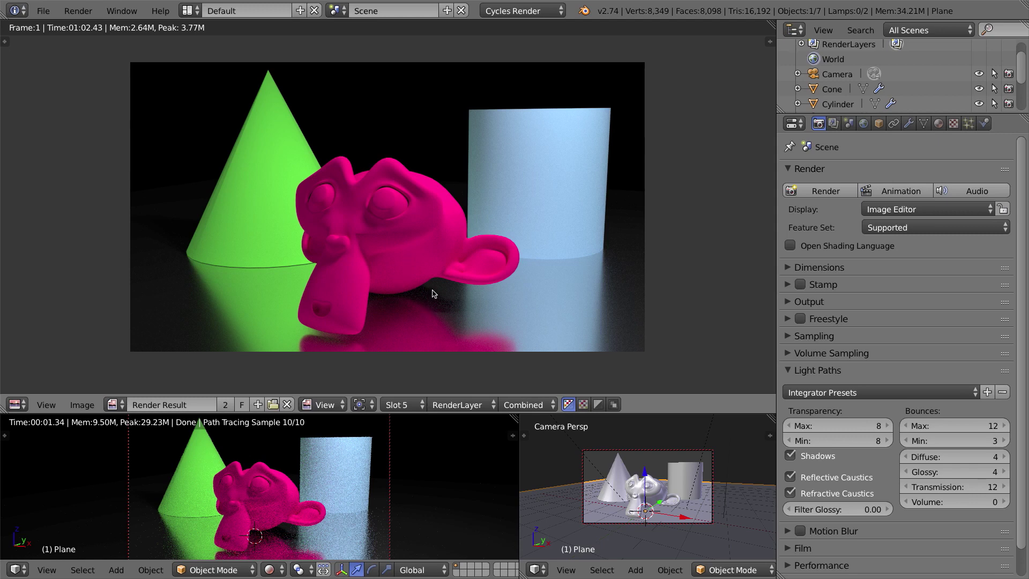
# - Return to the material nodes, darken the Diffuse BSDF color to mid grey and render the scene for comparison
pyautogui.hotkey('shift', 'F3')
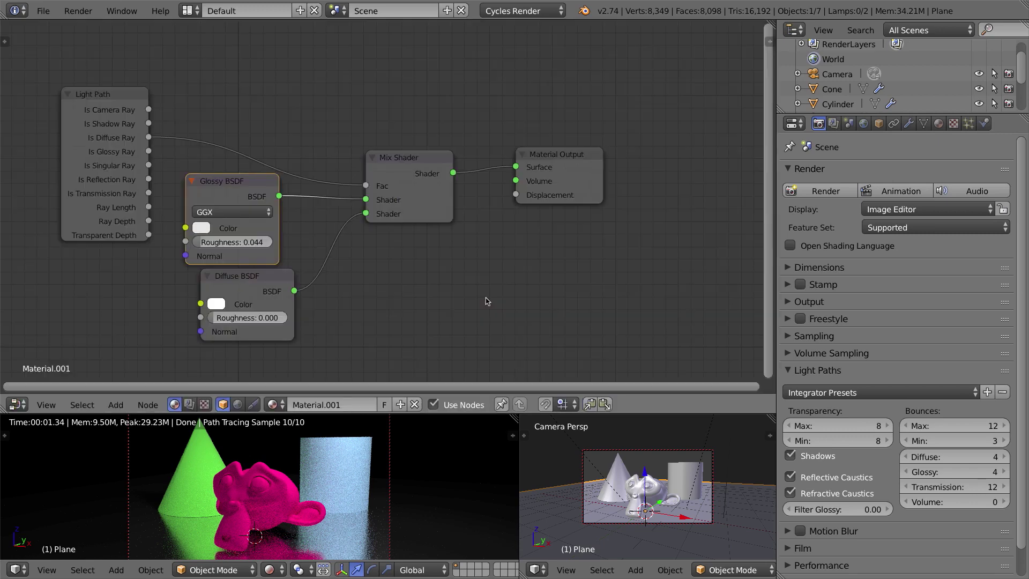
pyautogui.click(217, 303)
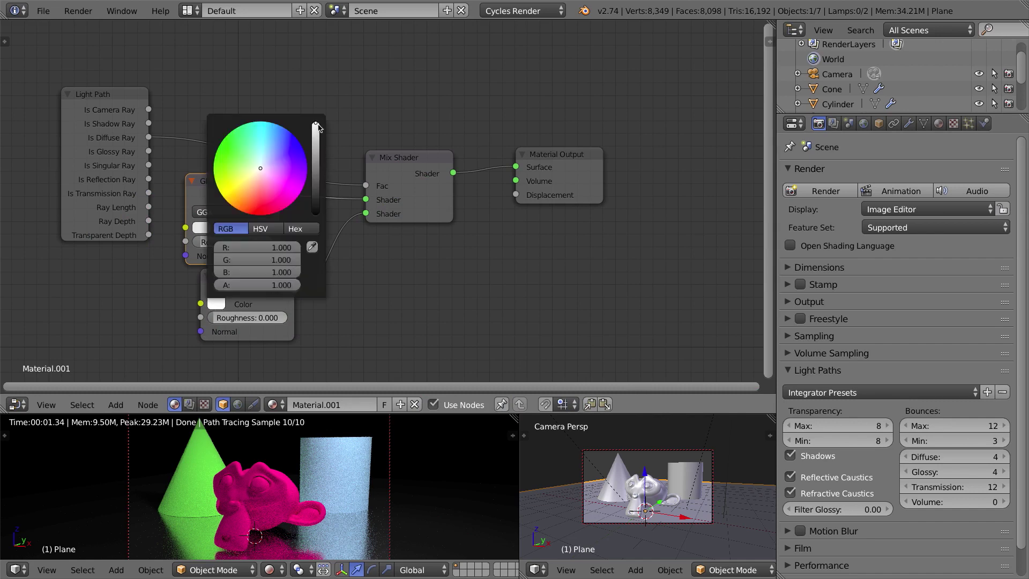
pyautogui.moveTo(318, 127); pyautogui.dragTo(318, 140)
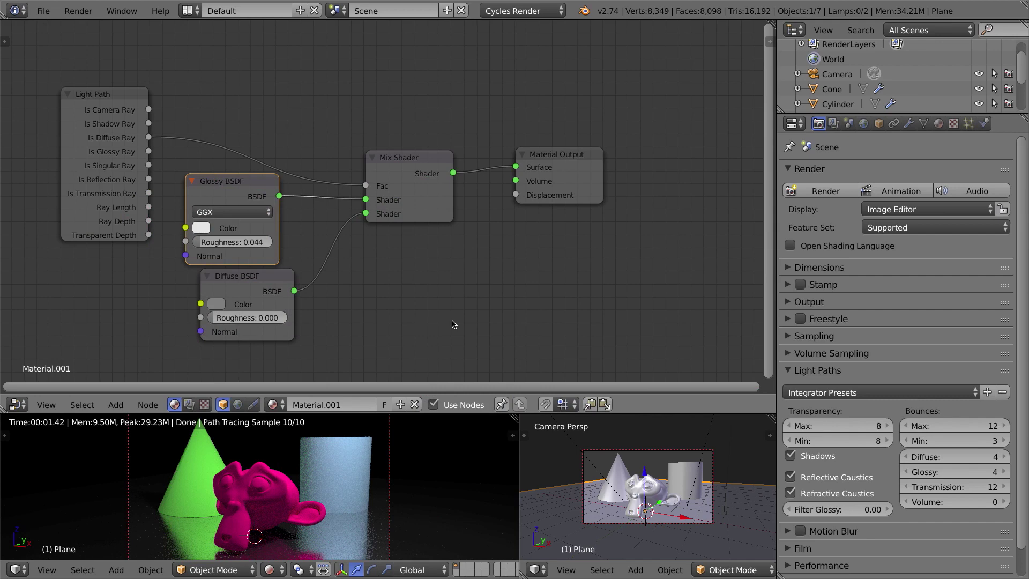
pyautogui.press('F12')
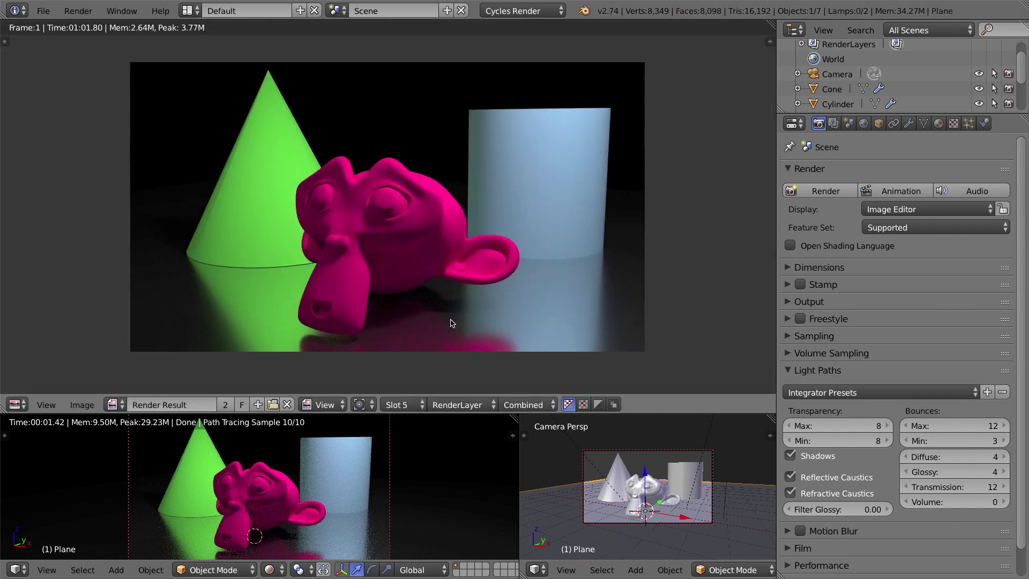